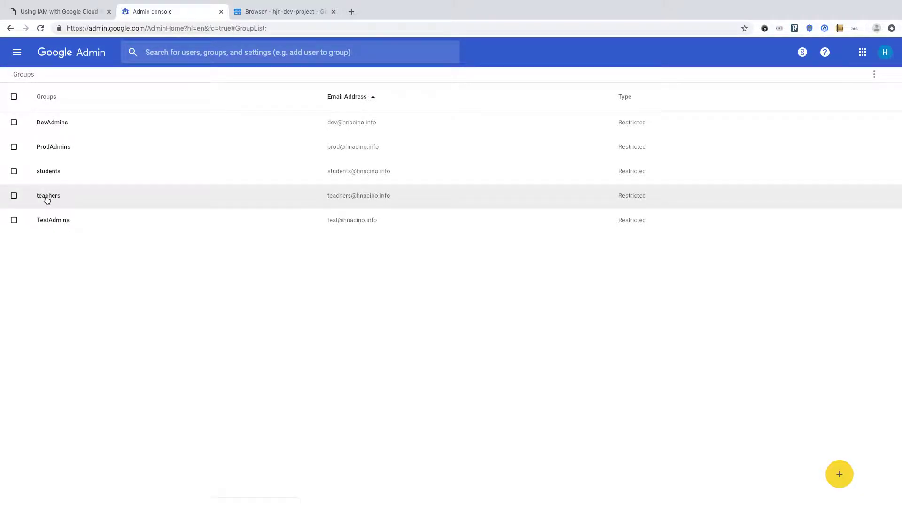
Step: Review the teachers group's Members list, then bring up the hjn-dev-project bucket browser
{"action": "left_click", "coordinate": [47, 200]}
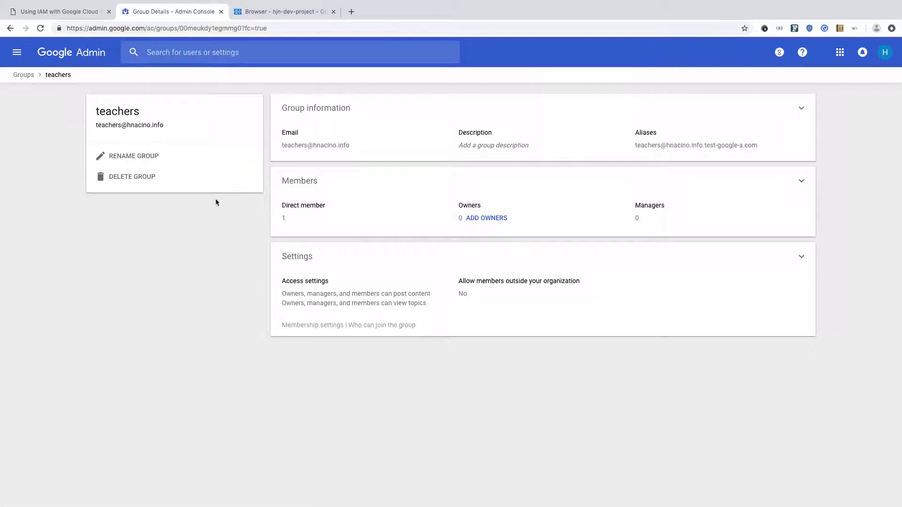
{"action": "left_click", "coordinate": [301, 180]}
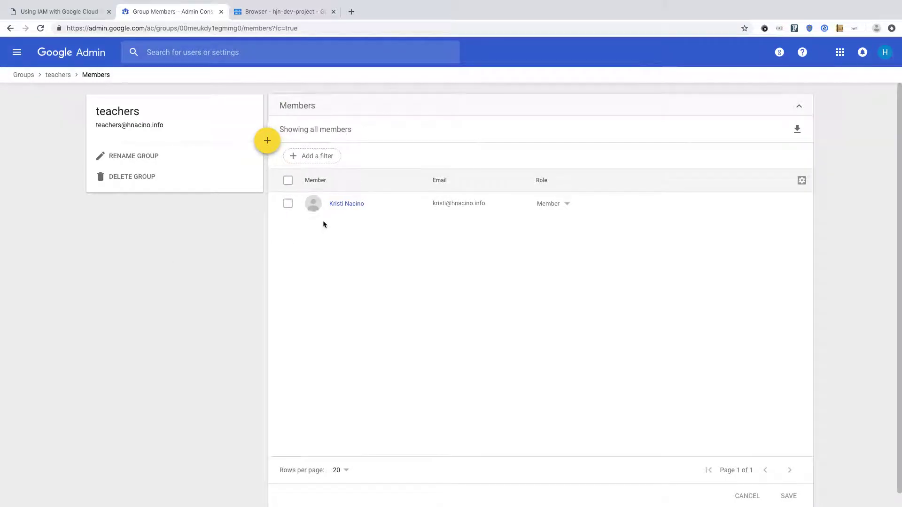
{"action": "left_click", "coordinate": [23, 75]}
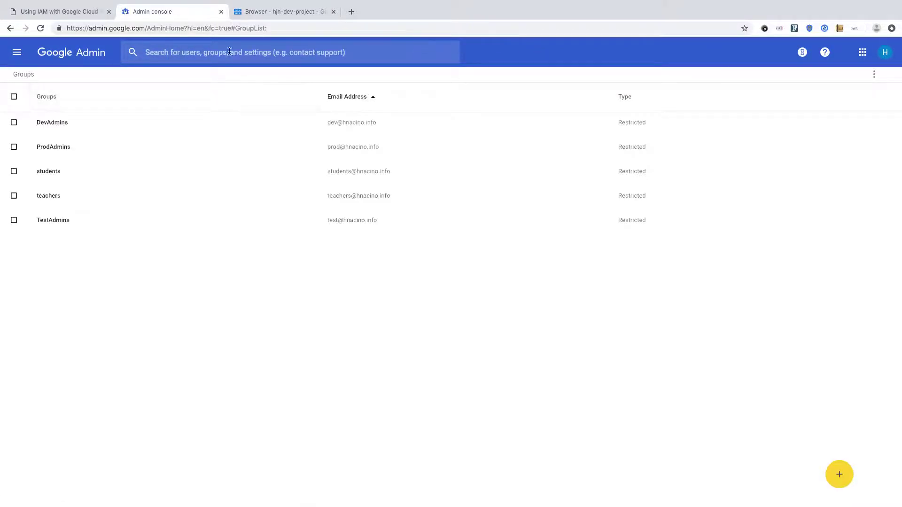
{"action": "left_click", "coordinate": [258, 15]}
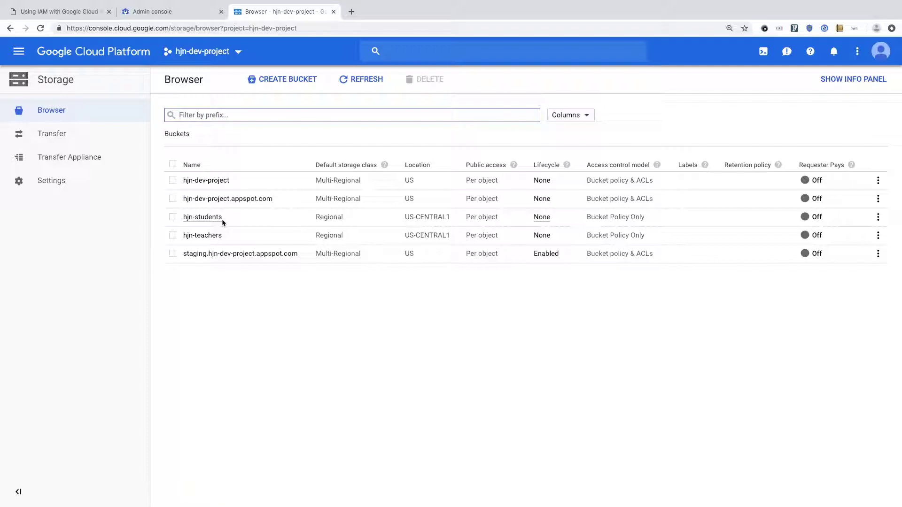
{"action": "key", "text": "ctrl+Right"}
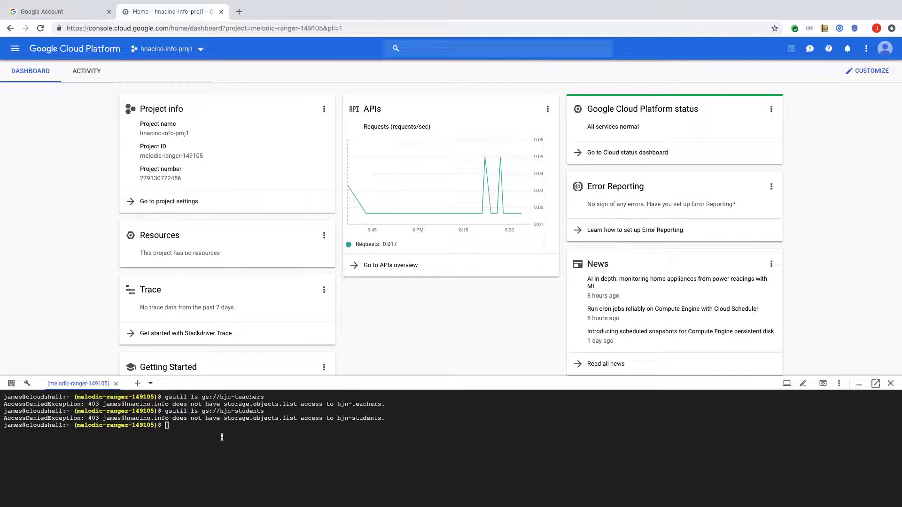
{"action": "key", "text": "Up"}
{"action": "key", "text": "Return"}
{"action": "key", "text": "Up"}
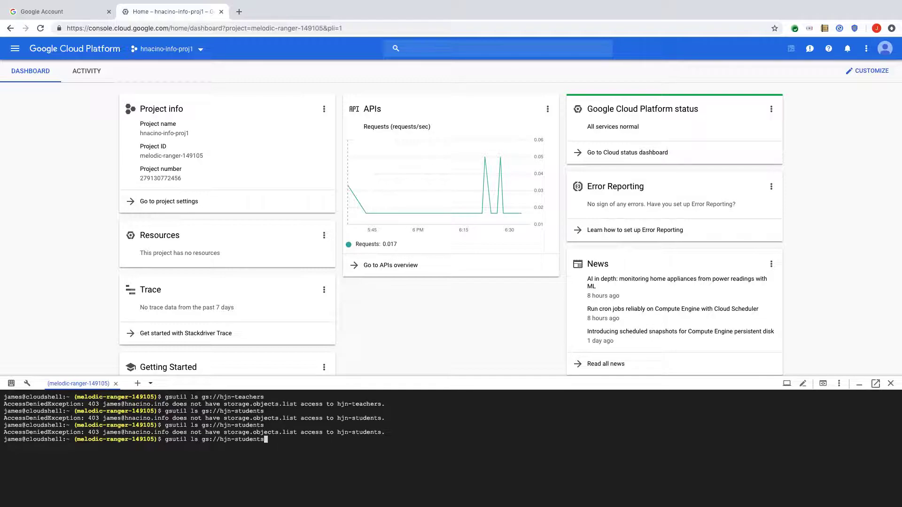
{"action": "key", "text": "Up"}
{"action": "key", "text": "Return"}
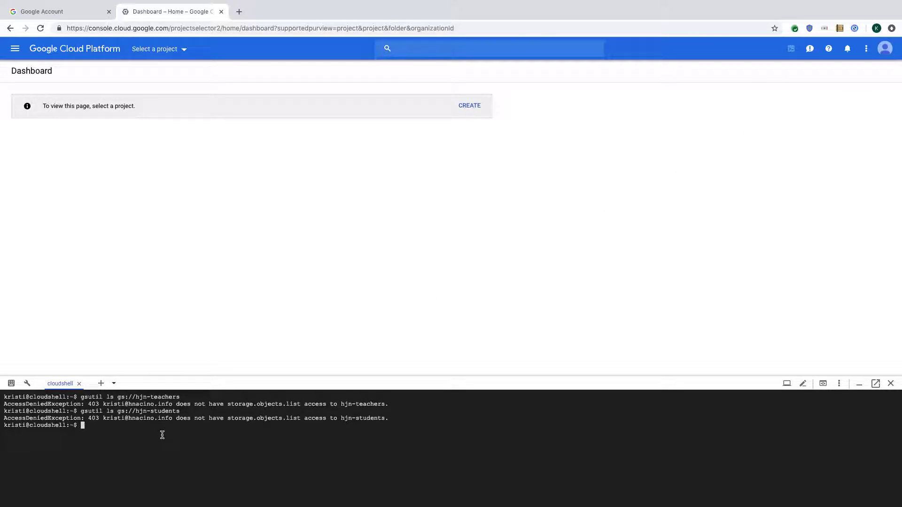
{"action": "key", "text": "Up"}
{"action": "key", "text": "Return"}
{"action": "key", "text": "Up"}
{"action": "key", "text": "Up"}
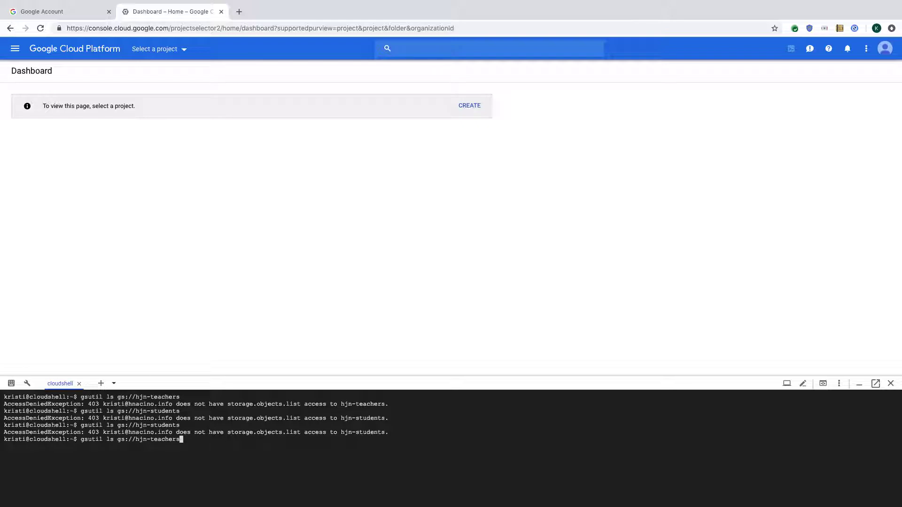
{"action": "key", "text": "Return"}
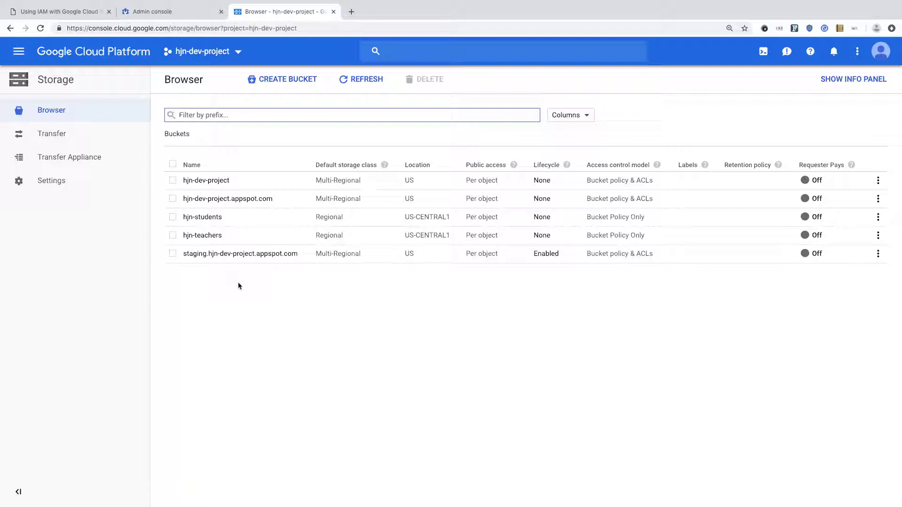
Step: On hjn-students Permissions, add the students group as Storage Object Viewer, then go back to the buckets
{"action": "left_click", "coordinate": [211, 220]}
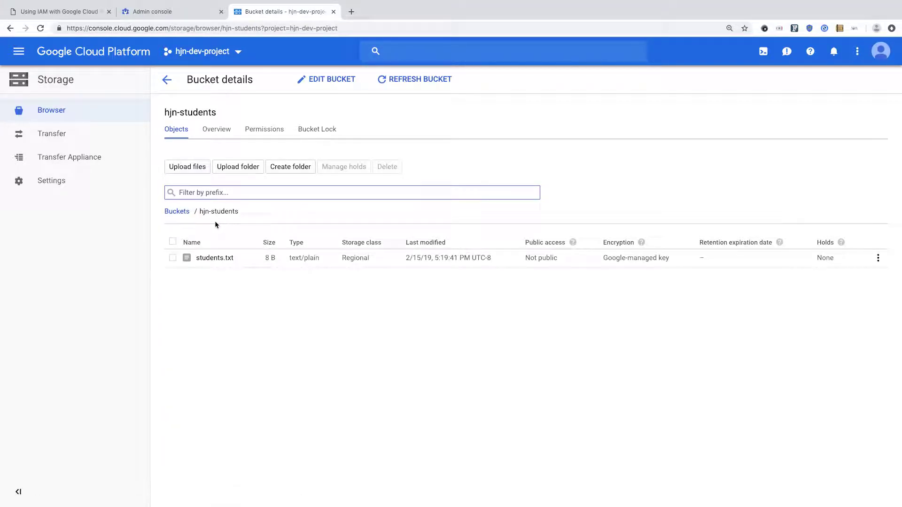
{"action": "left_click", "coordinate": [264, 133]}
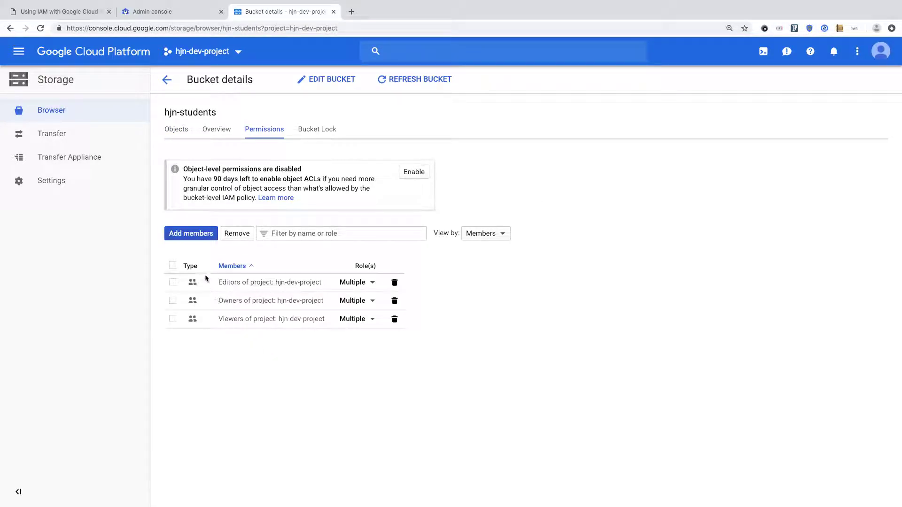
{"action": "left_click", "coordinate": [191, 235]}
{"action": "left_click", "coordinate": [331, 279]}
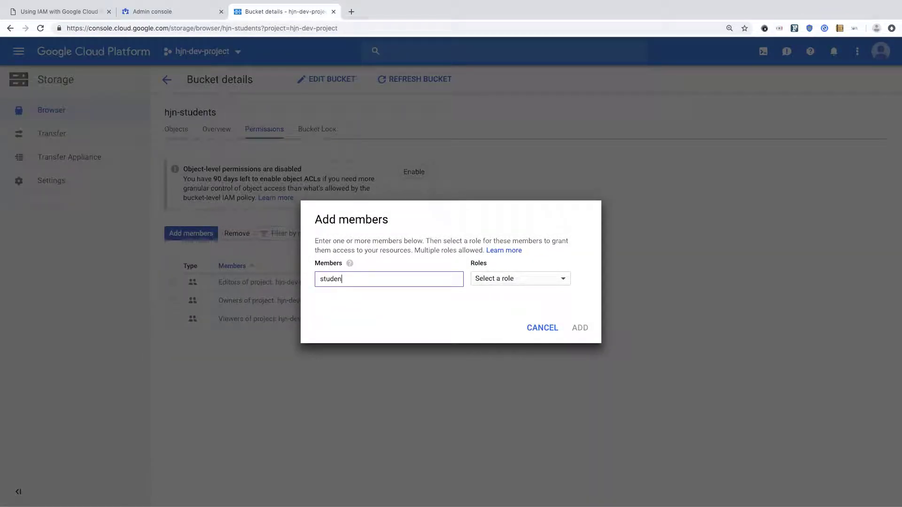
{"action": "left_click", "coordinate": [509, 285]}
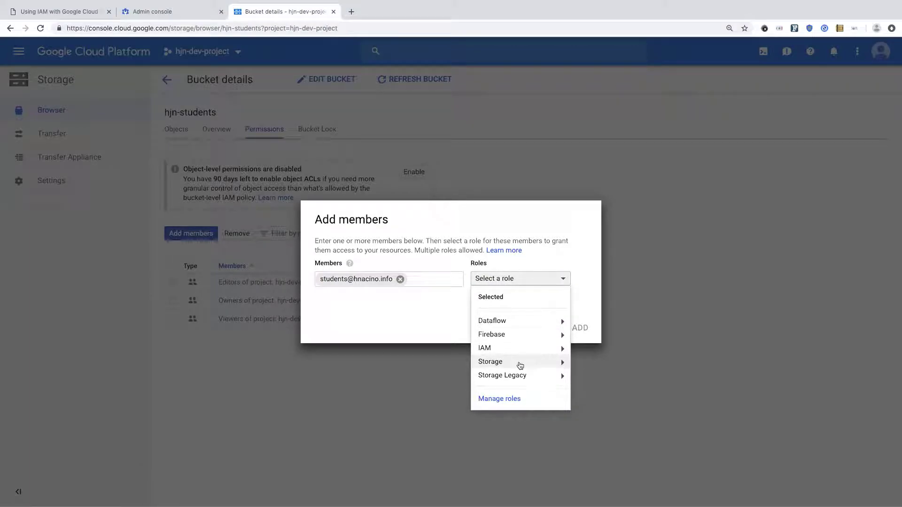
{"action": "mouse_move", "coordinate": [552, 365]}
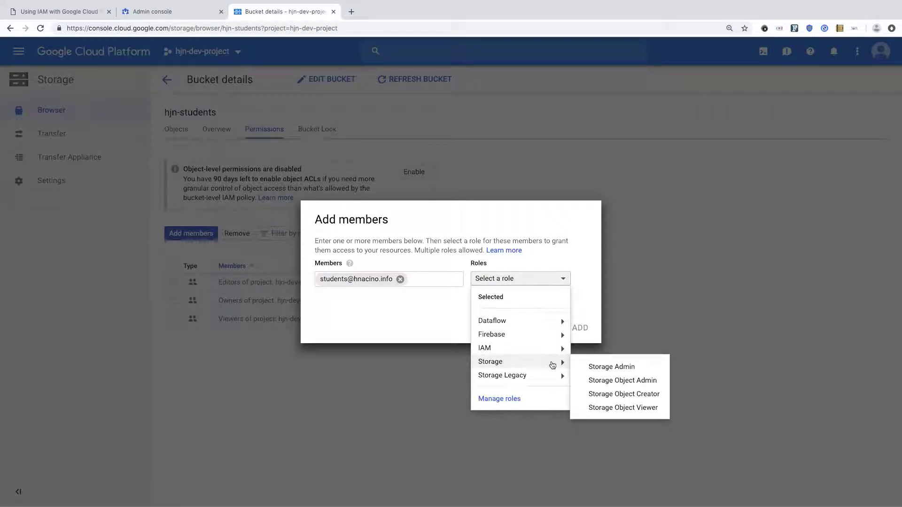
{"action": "left_click", "coordinate": [621, 408]}
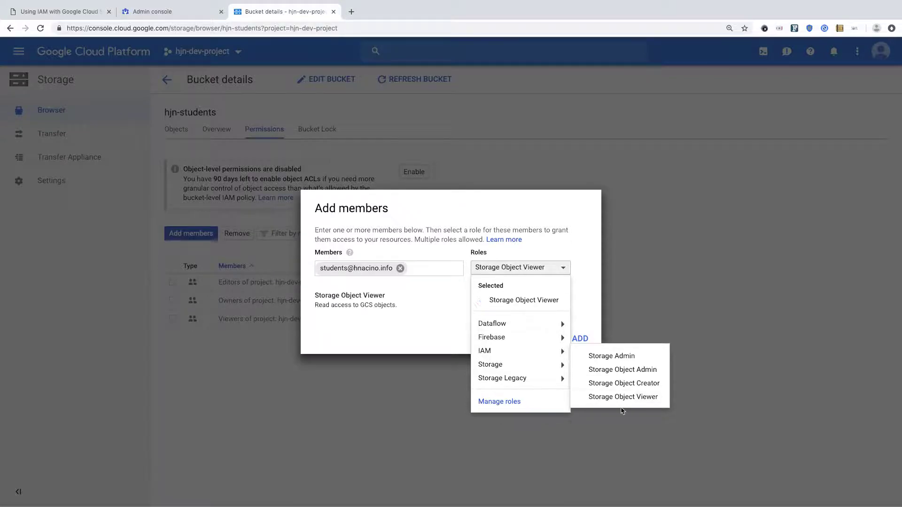
{"action": "left_click", "coordinate": [592, 299]}
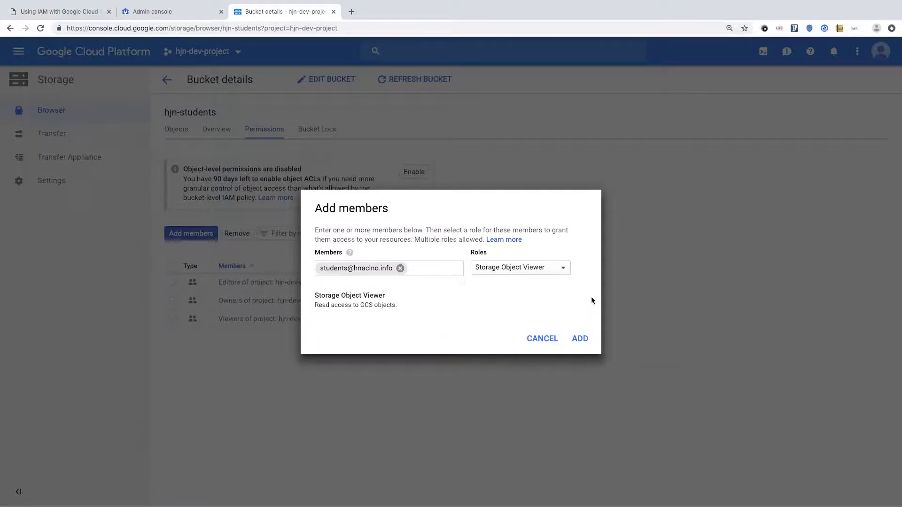
{"action": "left_click", "coordinate": [583, 340]}
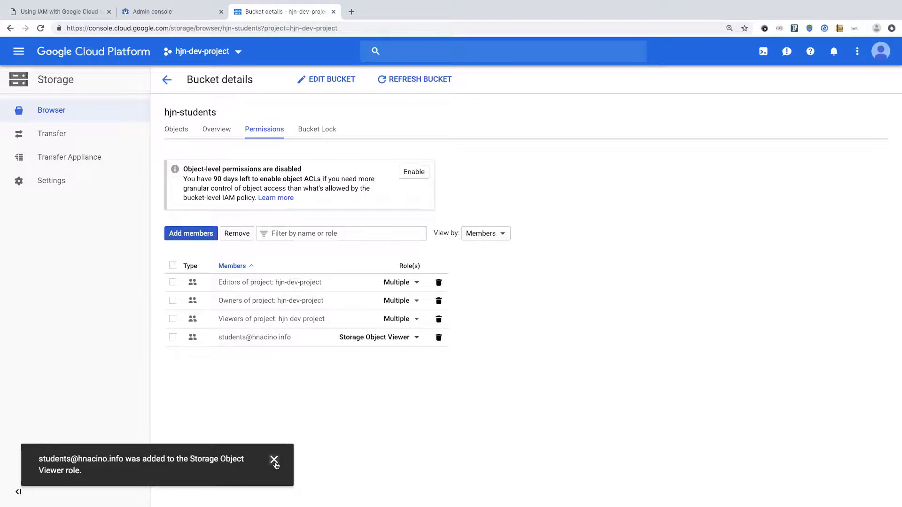
{"action": "left_click", "coordinate": [274, 459]}
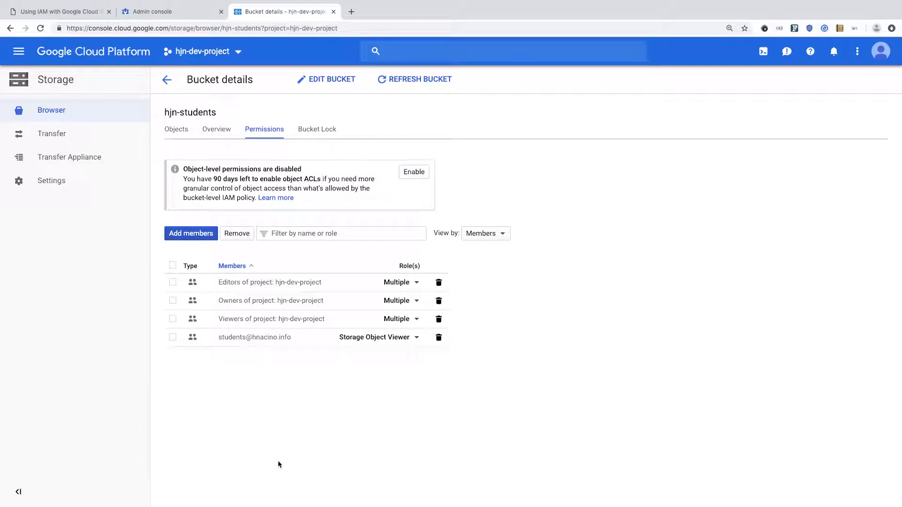
{"action": "left_click", "coordinate": [167, 79]}
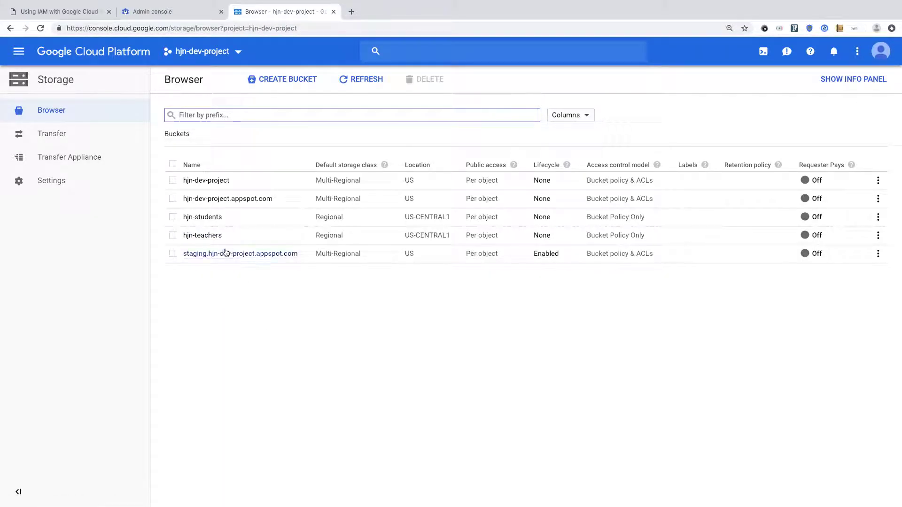
Step: On hjn-teachers Permissions, add the teachers group as Storage Object Viewer, then return to the bucket list
{"action": "left_click", "coordinate": [211, 235]}
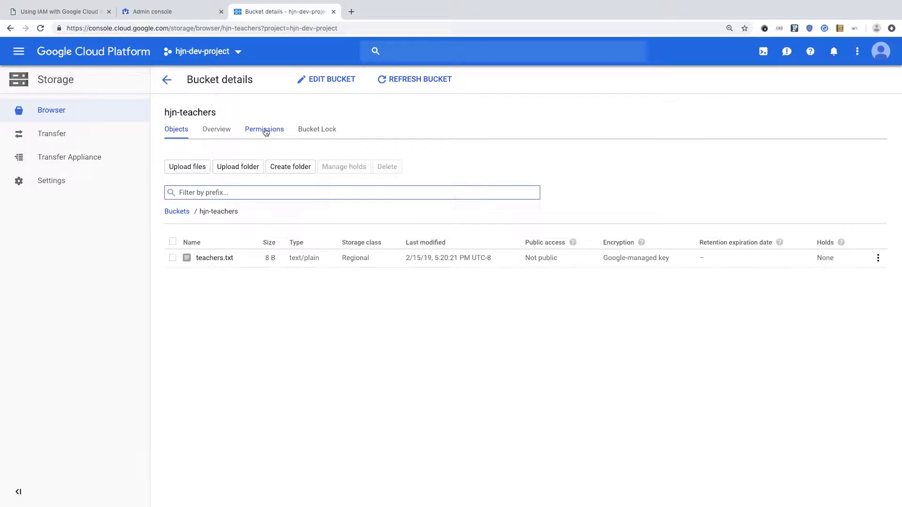
{"action": "left_click", "coordinate": [263, 129]}
{"action": "left_click", "coordinate": [209, 232]}
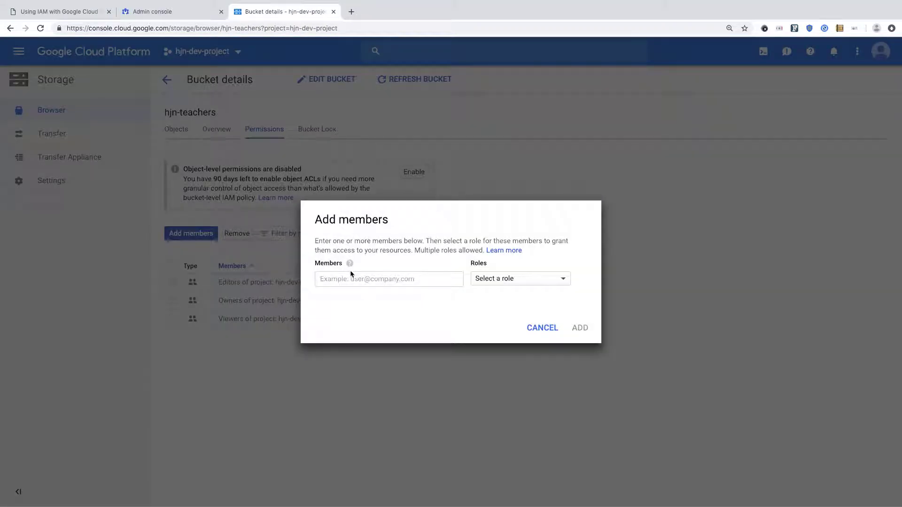
{"action": "left_click", "coordinate": [351, 277]}
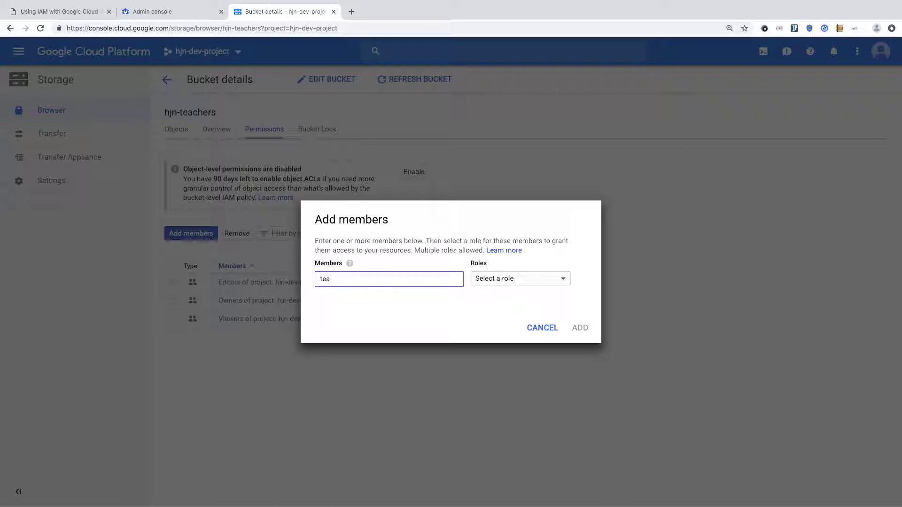
{"action": "left_click", "coordinate": [507, 283]}
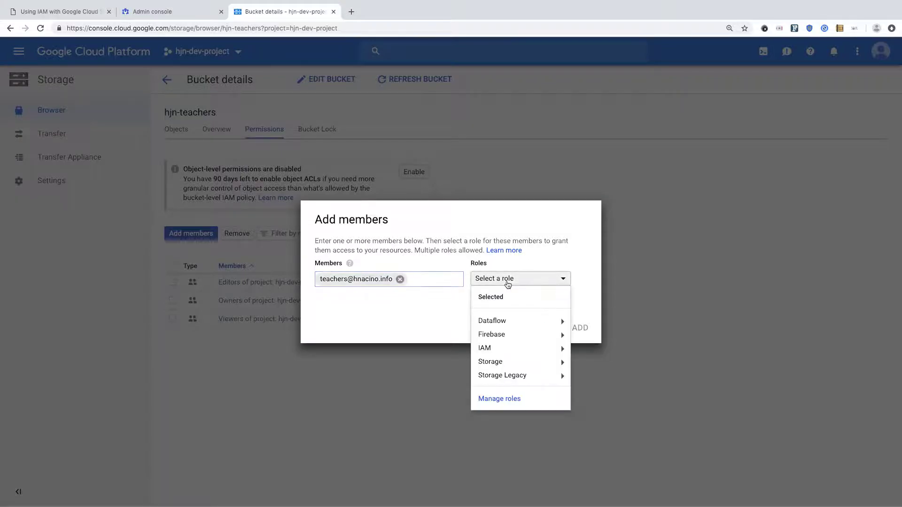
{"action": "mouse_move", "coordinate": [527, 366]}
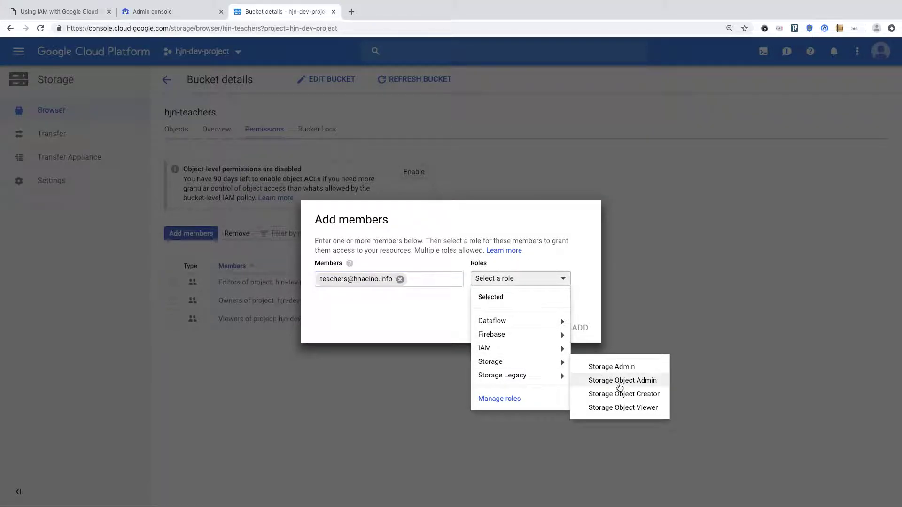
{"action": "left_click", "coordinate": [629, 409]}
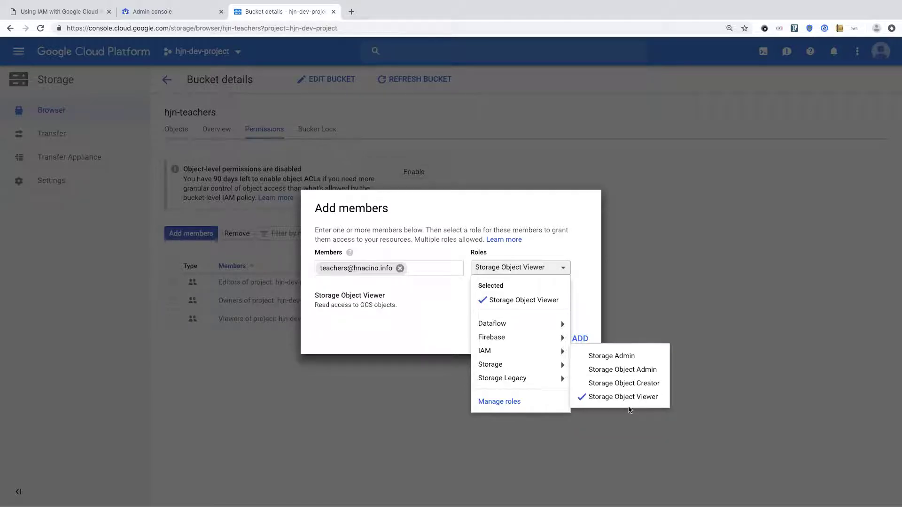
{"action": "left_click", "coordinate": [586, 297]}
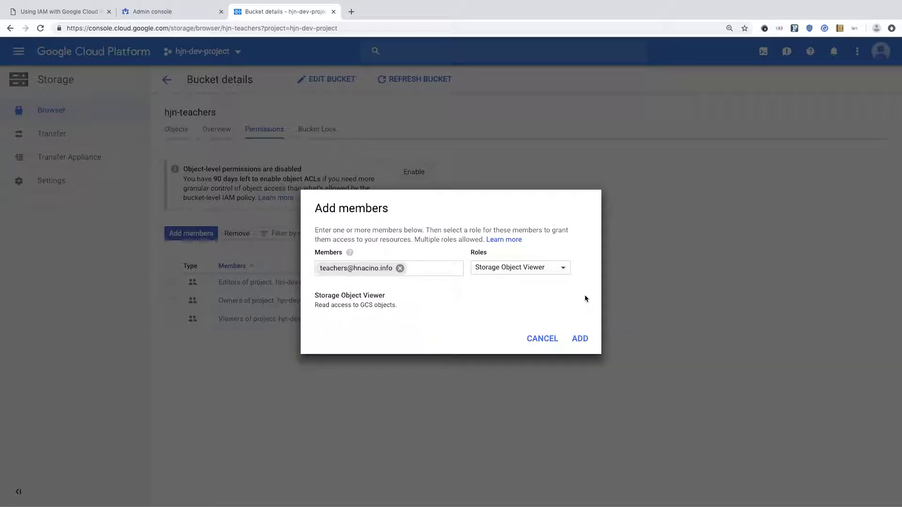
{"action": "left_click", "coordinate": [580, 338]}
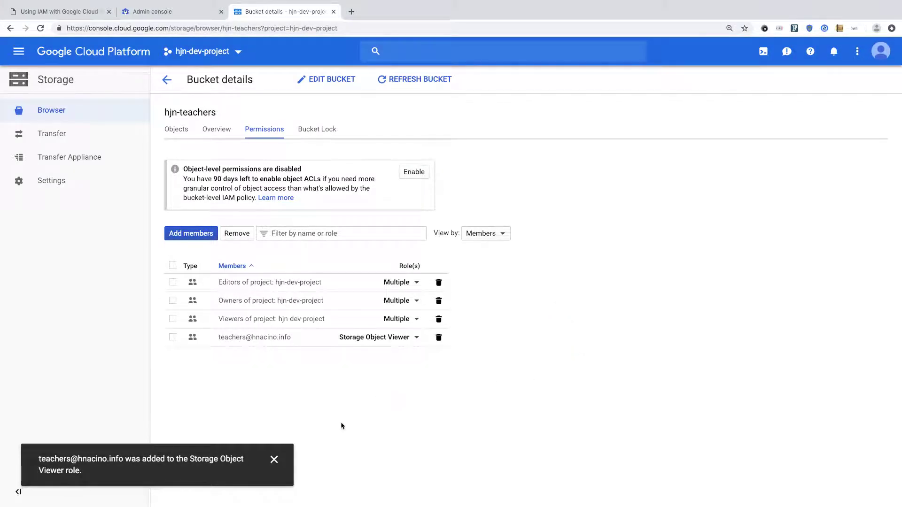
{"action": "left_click", "coordinate": [273, 459]}
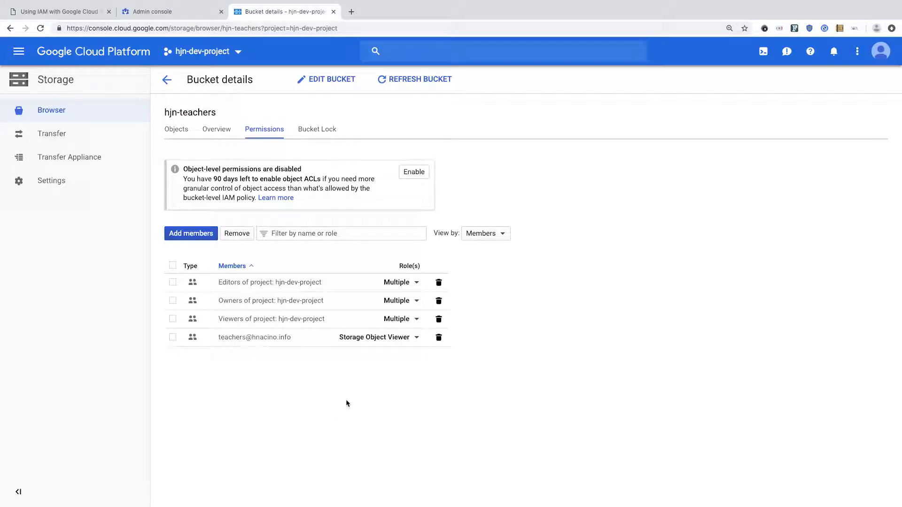
{"action": "left_click", "coordinate": [167, 80]}
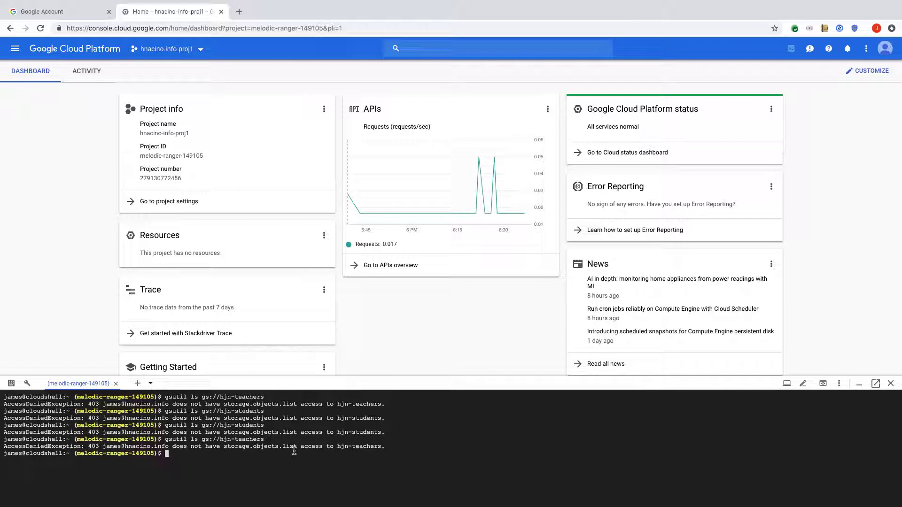
Step: Rerun the gsutil ls listings of hjn-teachers and hjn-students in the first user's Cloud Shell
{"action": "key", "text": "Up"}
{"action": "key", "text": "Return"}
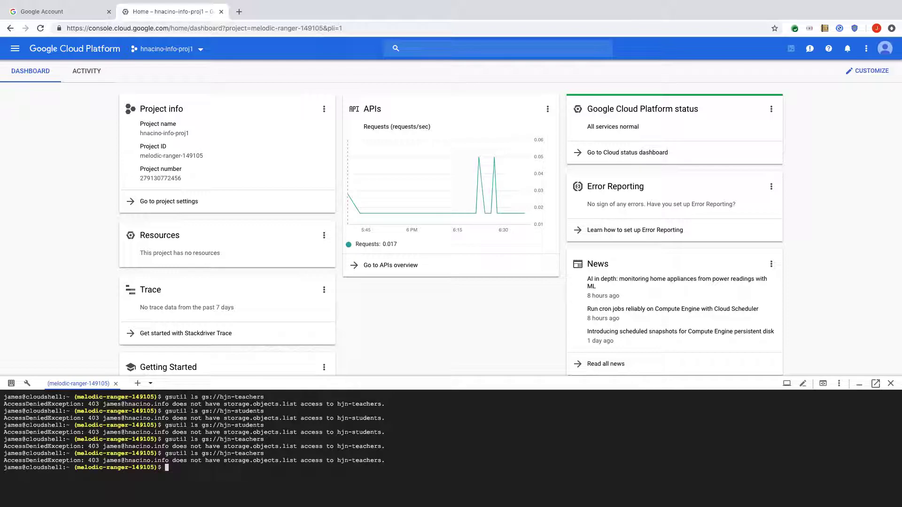
{"action": "key", "text": "Up"}
{"action": "key", "text": "Up"}
{"action": "key", "text": "Return"}
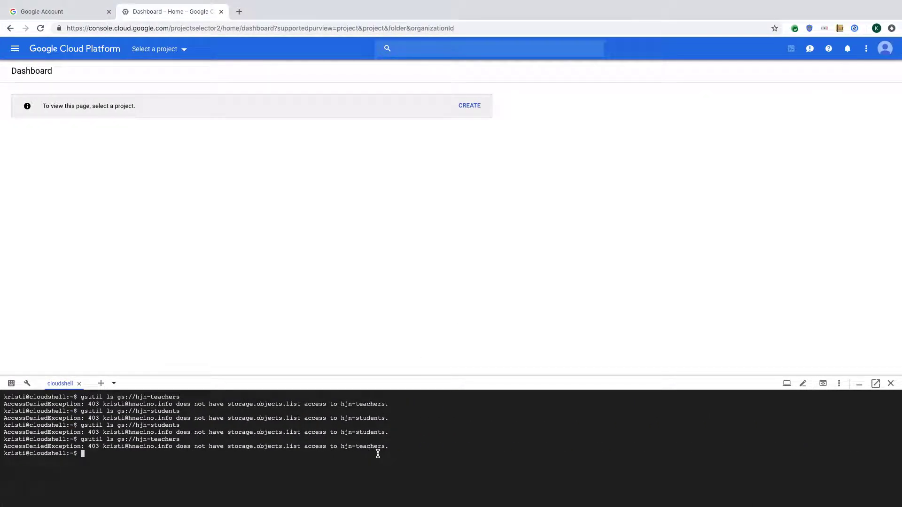
Step: Rerun both listings in the other user's Cloud Shell; hjn-students now returns students.txt, hjn-teachers stays denied
{"action": "key", "text": "Up"}
{"action": "key", "text": "Return"}
{"action": "key", "text": "Up"}
{"action": "key", "text": "Up"}
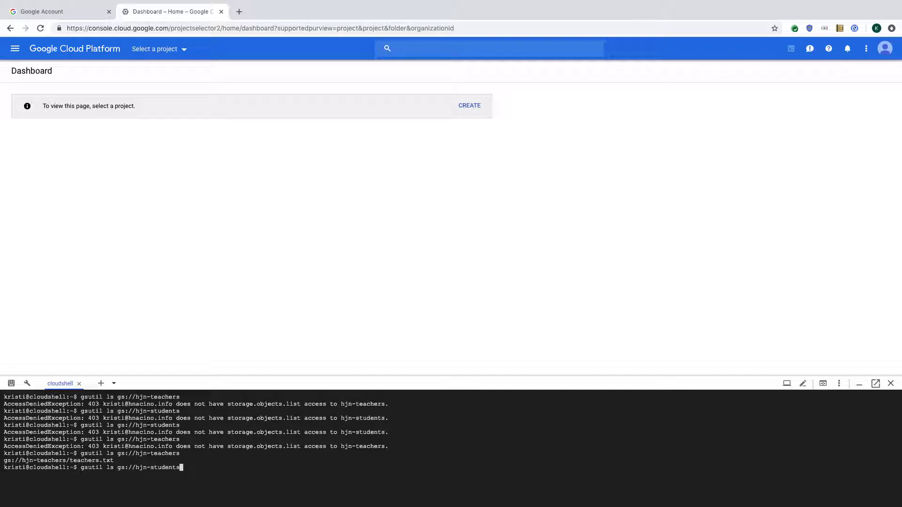
{"action": "key", "text": "Return"}
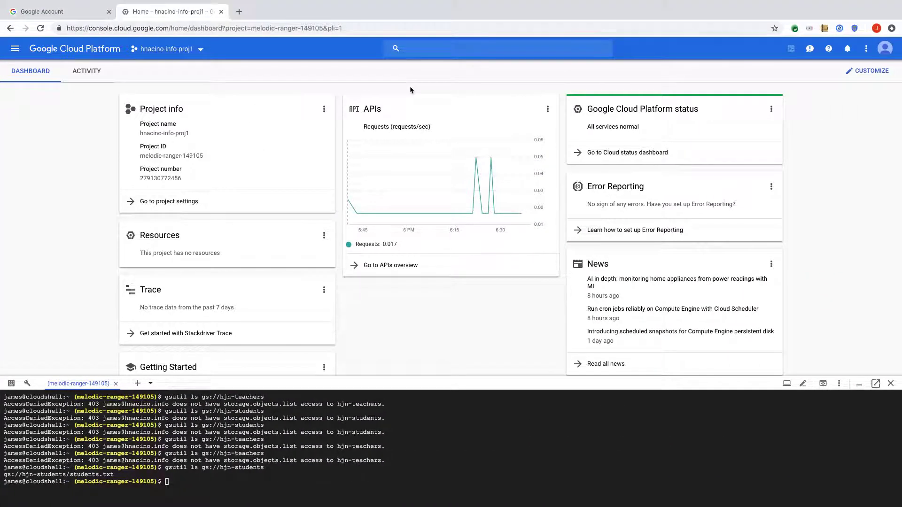
{"action": "left_click", "coordinate": [201, 50]}
{"action": "left_click", "coordinate": [335, 202]}
{"action": "left_click", "coordinate": [330, 177]}
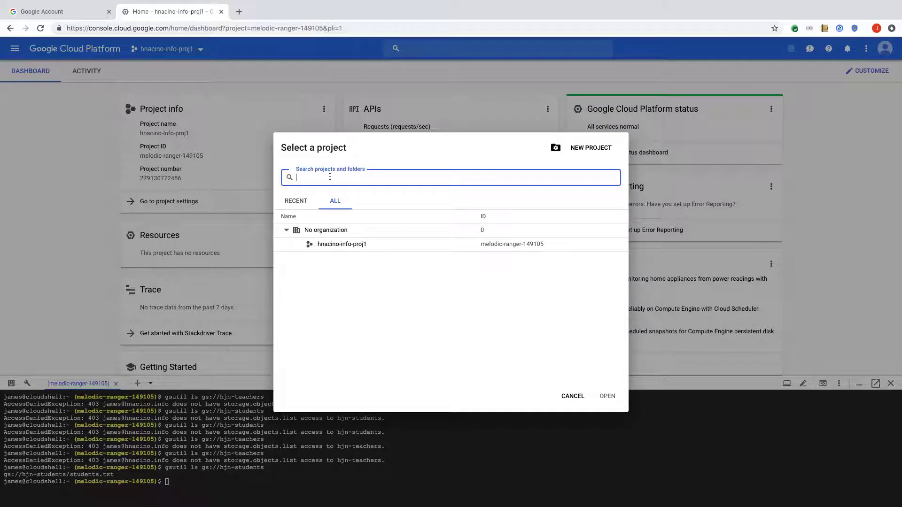
{"action": "type", "text": "hjn"}
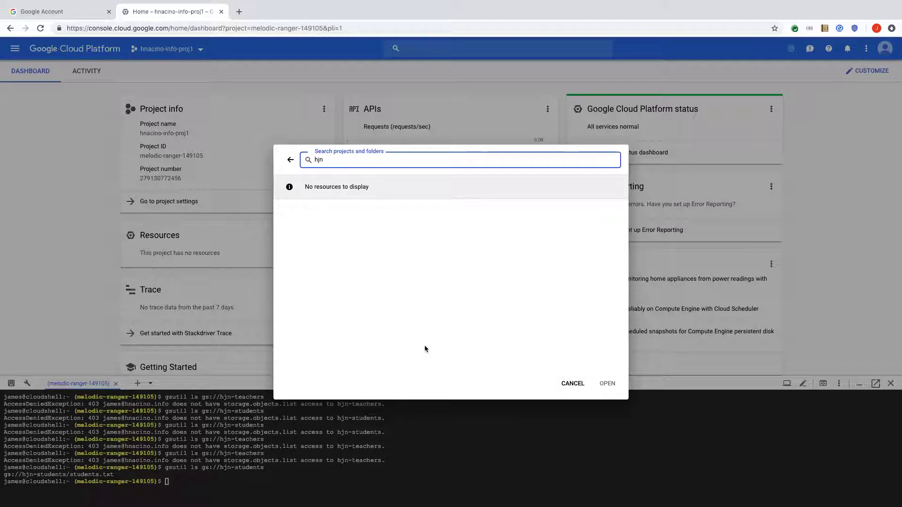
{"action": "left_click", "coordinate": [580, 386]}
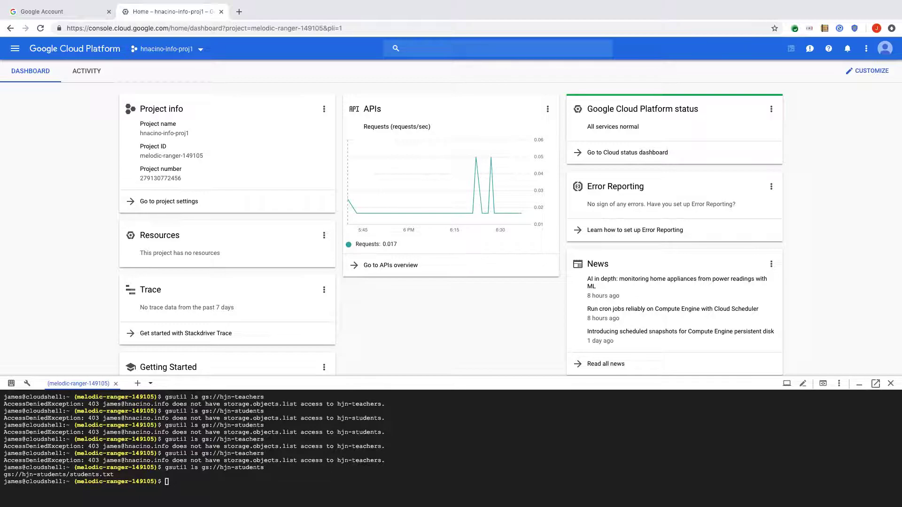
Step: Load the pasted hjn-students bucket URL in a new tab, showing students.txt
{"action": "left_click", "coordinate": [239, 12]}
{"action": "right_click", "coordinate": [232, 29]}
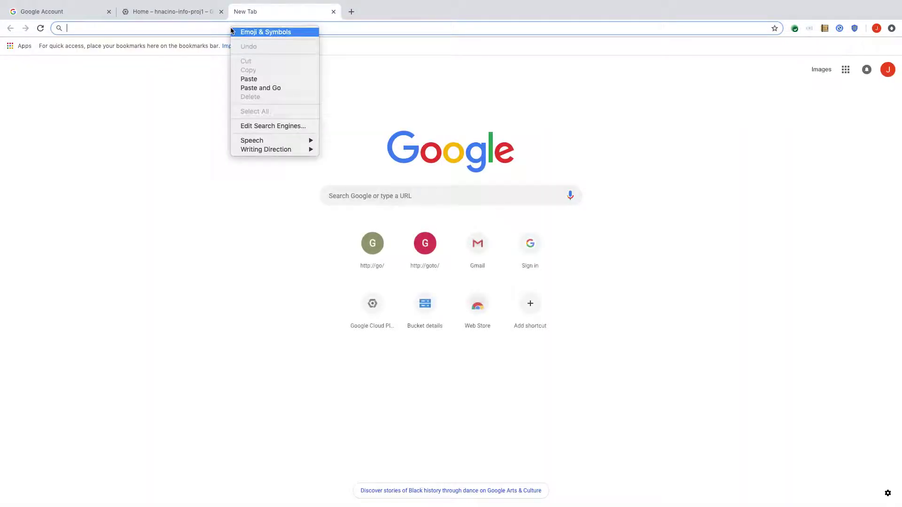
{"action": "left_click", "coordinate": [249, 79]}
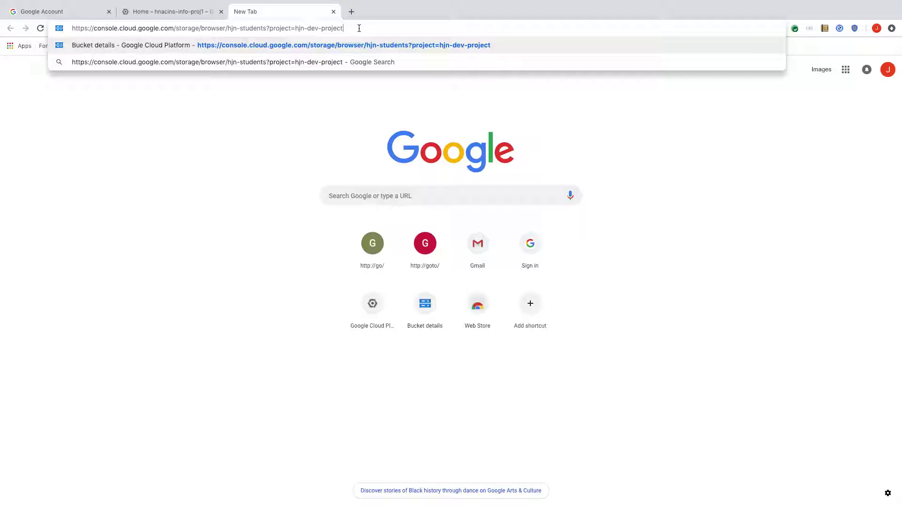
{"action": "key", "text": "Return"}
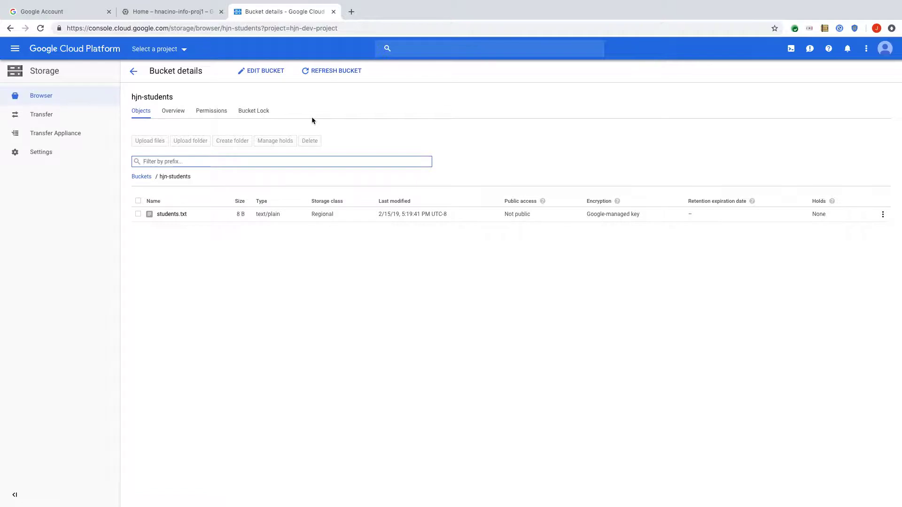
Step: In the other user's window, load the hjn-students bucket URL in a new tab and get a permission error
{"action": "key", "text": "ctrl+Right"}
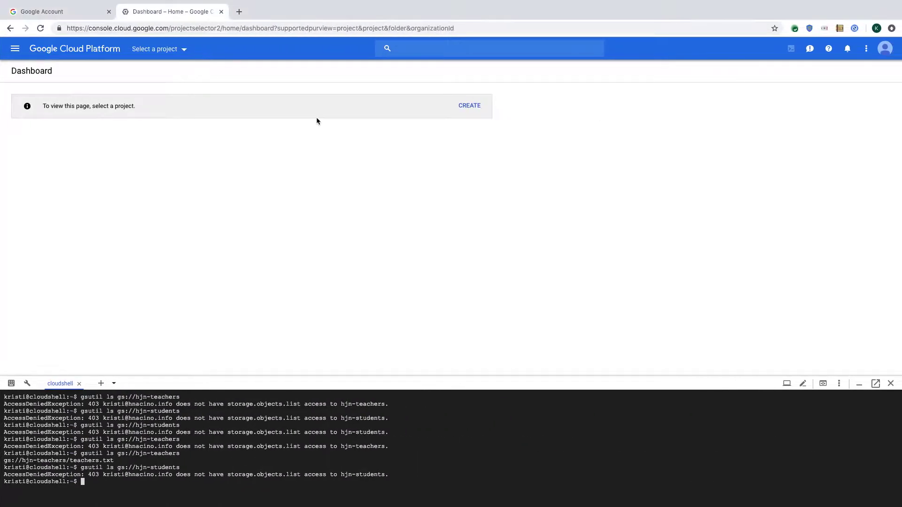
{"action": "left_click", "coordinate": [239, 12]}
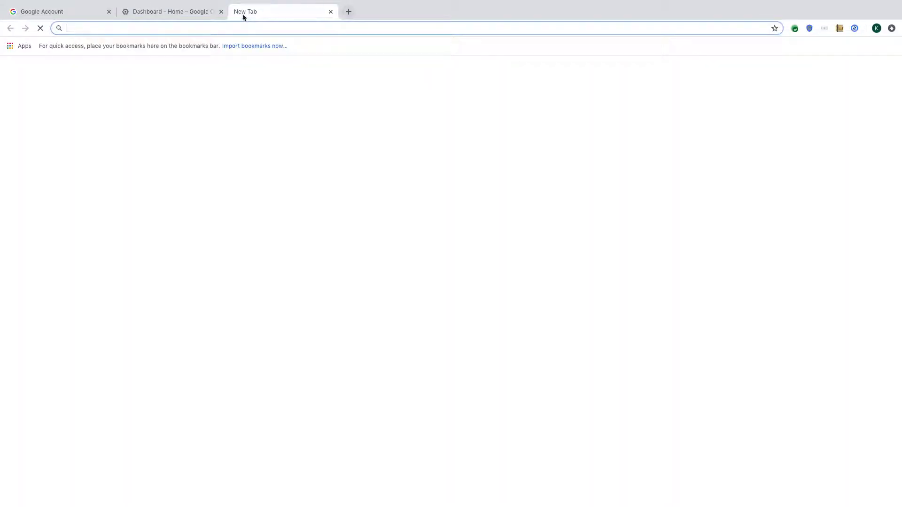
{"action": "right_click", "coordinate": [215, 27]}
{"action": "left_click", "coordinate": [245, 79]}
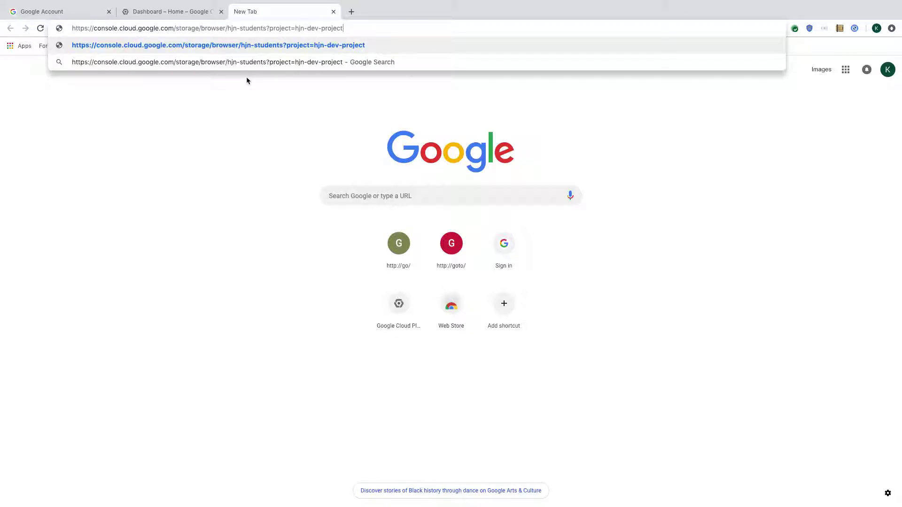
{"action": "key", "text": "Return"}
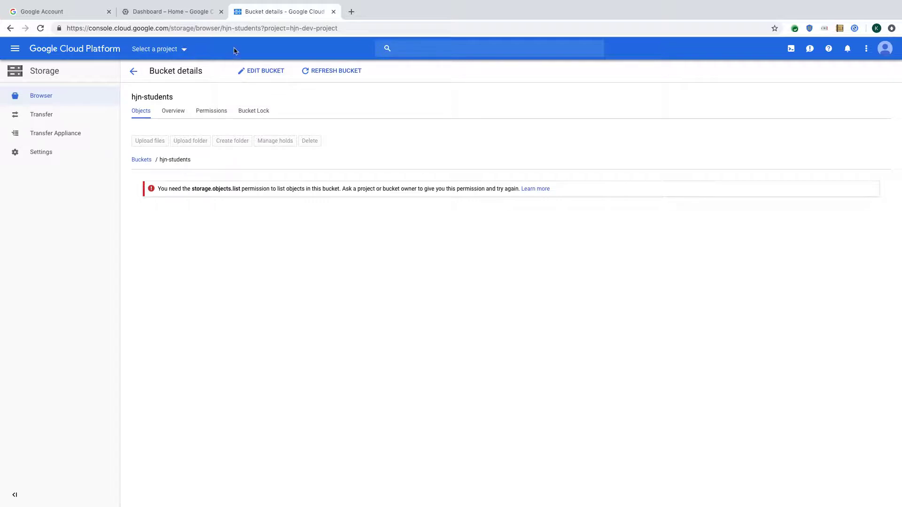
Step: Change 'students' to 'teachers' in the URL and load the hjn-teachers bucket page
{"action": "left_click", "coordinate": [240, 28]}
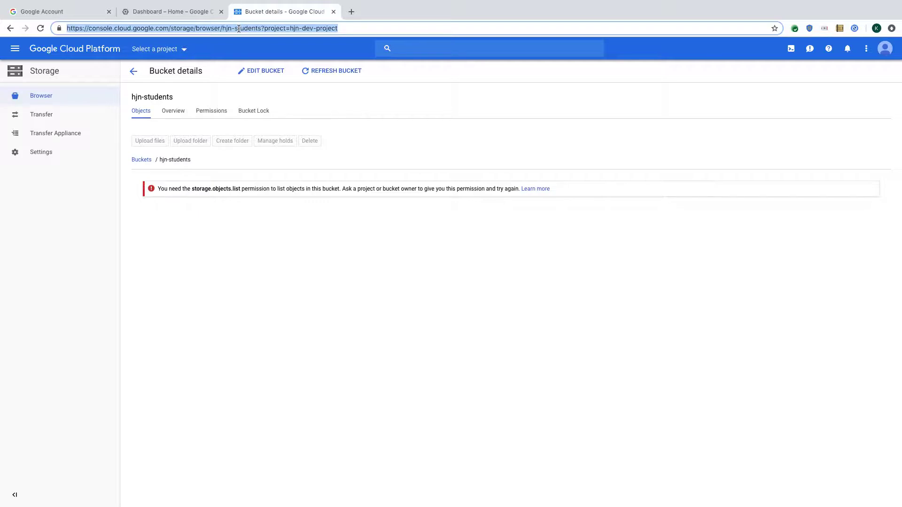
{"action": "left_click", "coordinate": [237, 29]}
{"action": "left_click_drag", "start_coordinate": [235, 29], "coordinate": [262, 28]}
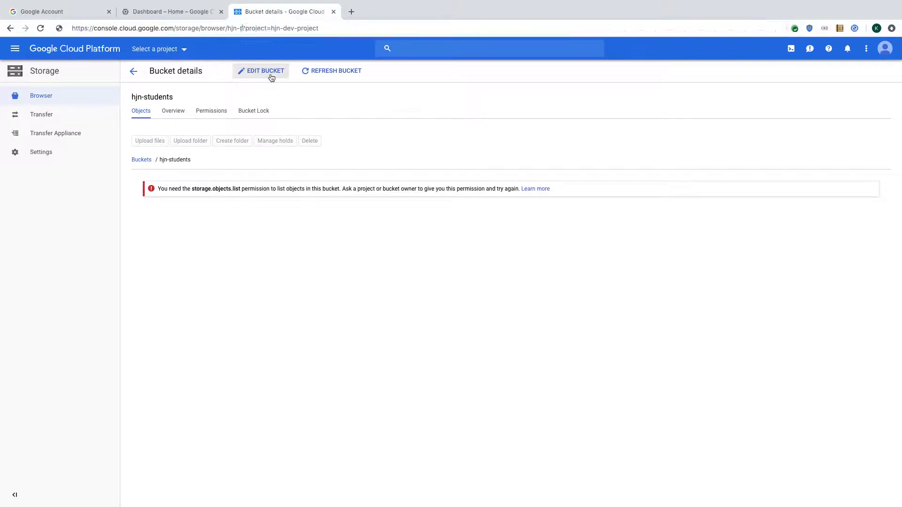
{"action": "type", "text": "teachers"}
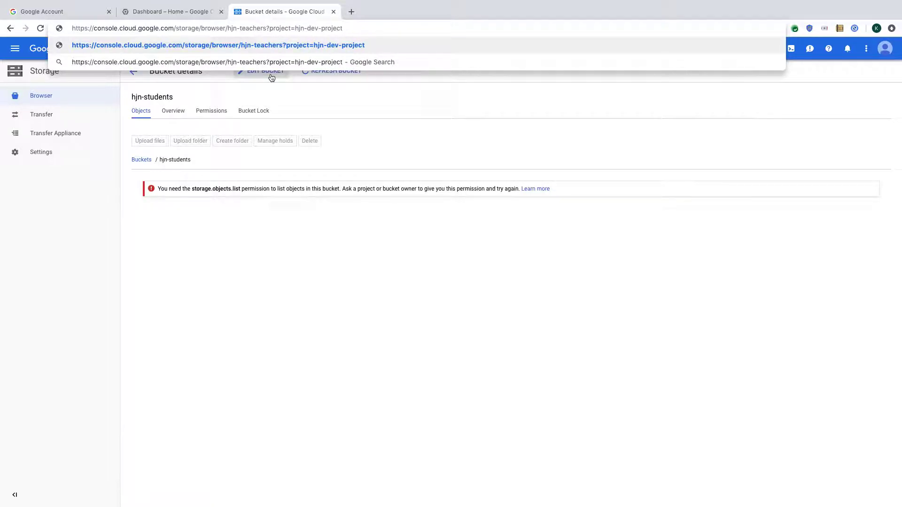
{"action": "key", "text": "Return"}
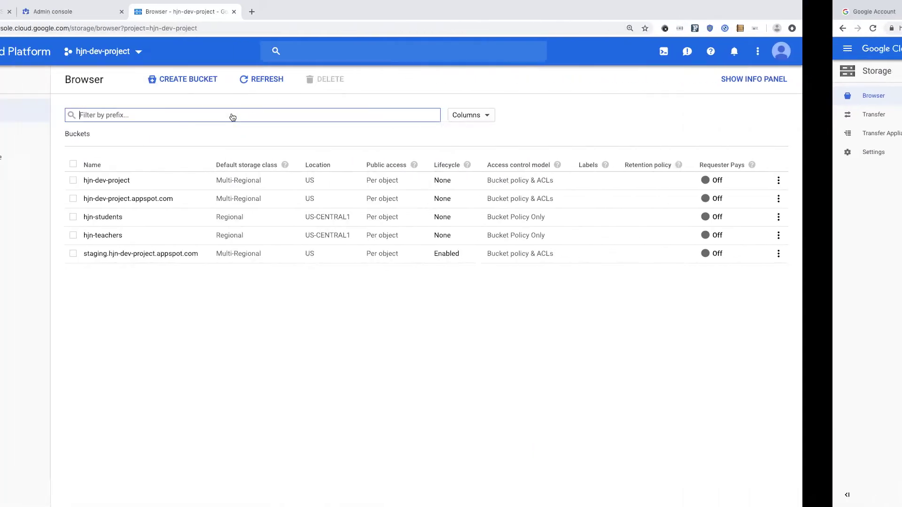
Step: Scroll the slide deck to 'Need access to the project via UI?', then return to the bucket browser
{"action": "left_click", "coordinate": [78, 9]}
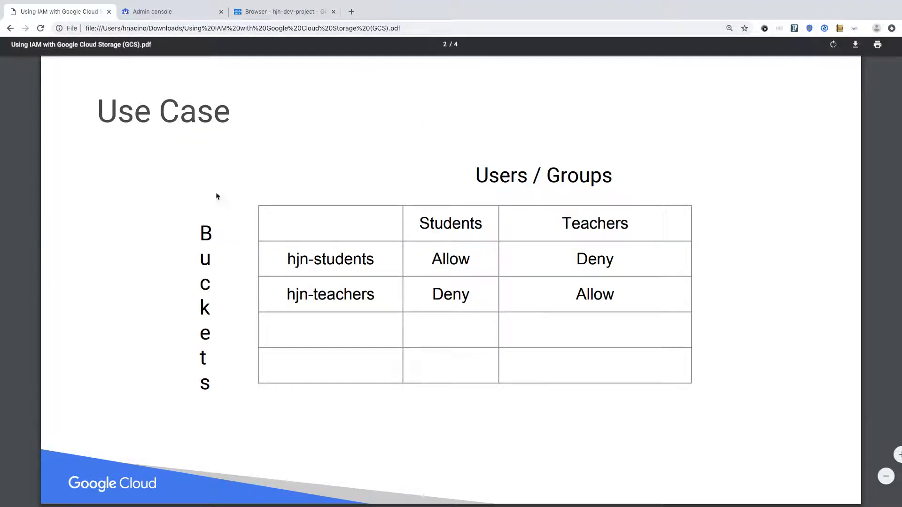
{"action": "scroll", "coordinate": [217, 196], "scroll_direction": "down", "scroll_amount": 9}
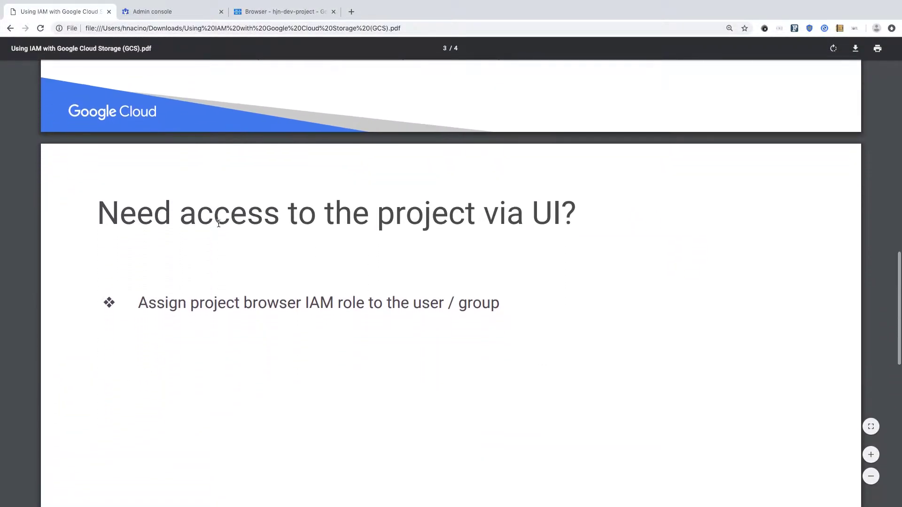
{"action": "scroll", "coordinate": [218, 224], "scroll_direction": "down", "scroll_amount": 2}
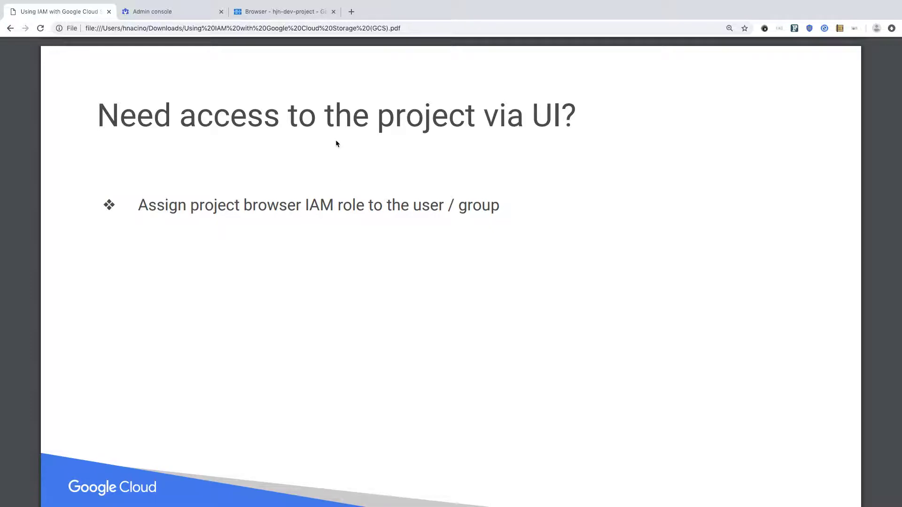
{"action": "left_click", "coordinate": [257, 15]}
{"action": "left_click", "coordinate": [25, 60]}
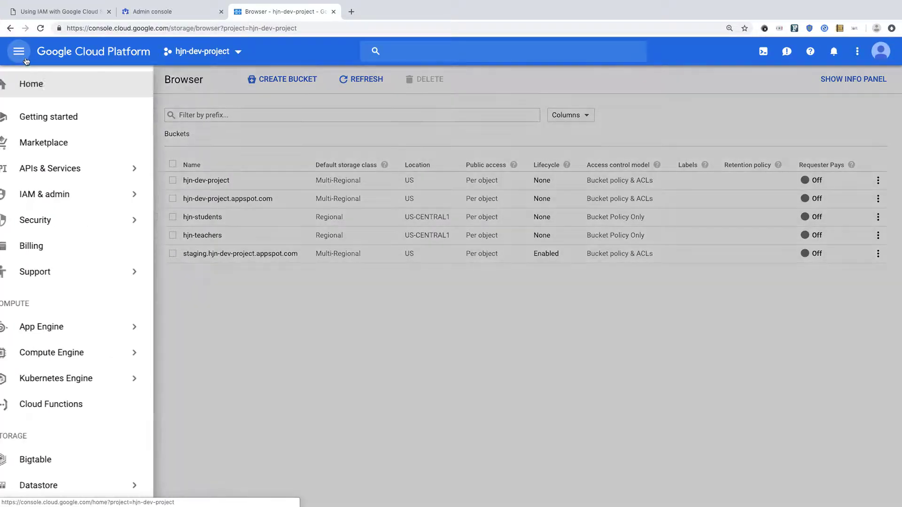
Step: In hjn-dev-project IAM, add the students group with the Browser role and check its new row
{"action": "left_click", "coordinate": [61, 195]}
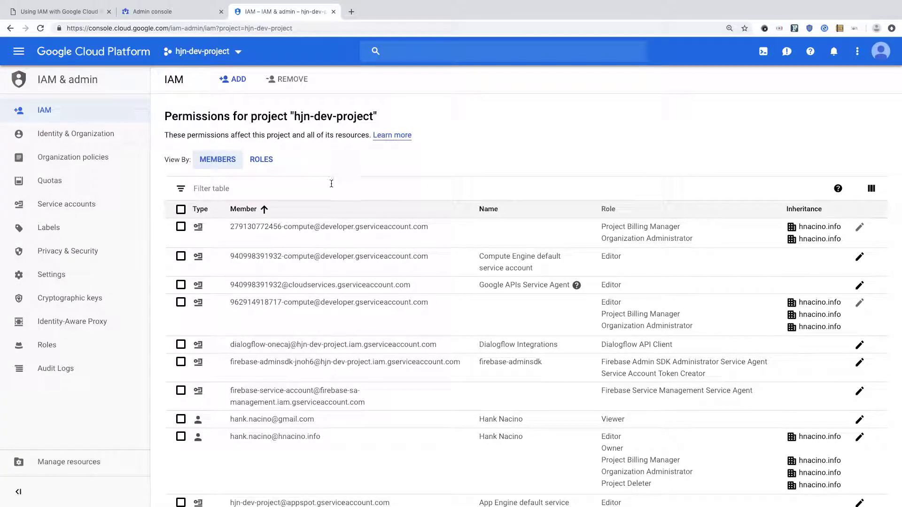
{"action": "left_click", "coordinate": [242, 85]}
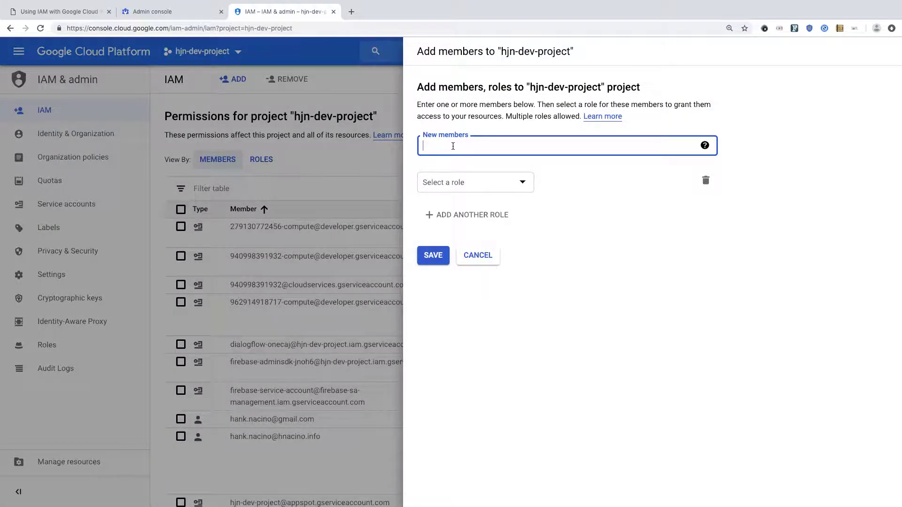
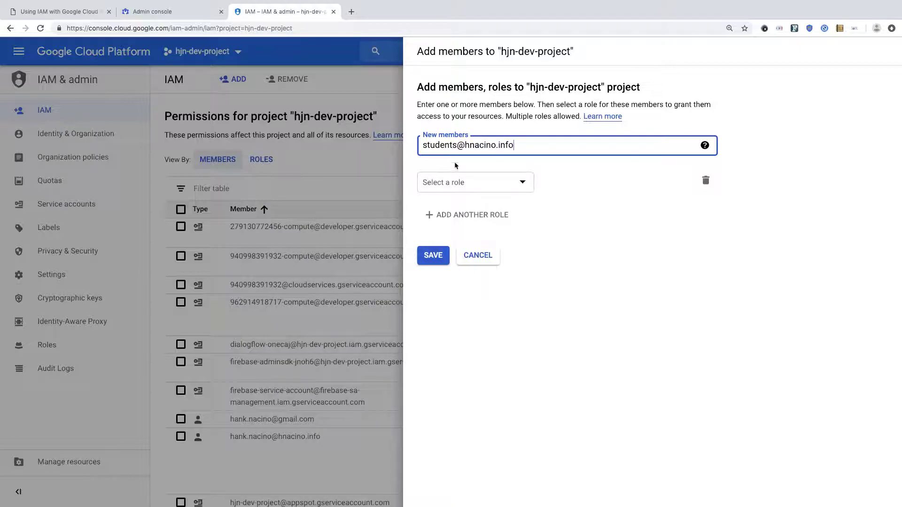
{"action": "left_click", "coordinate": [518, 181]}
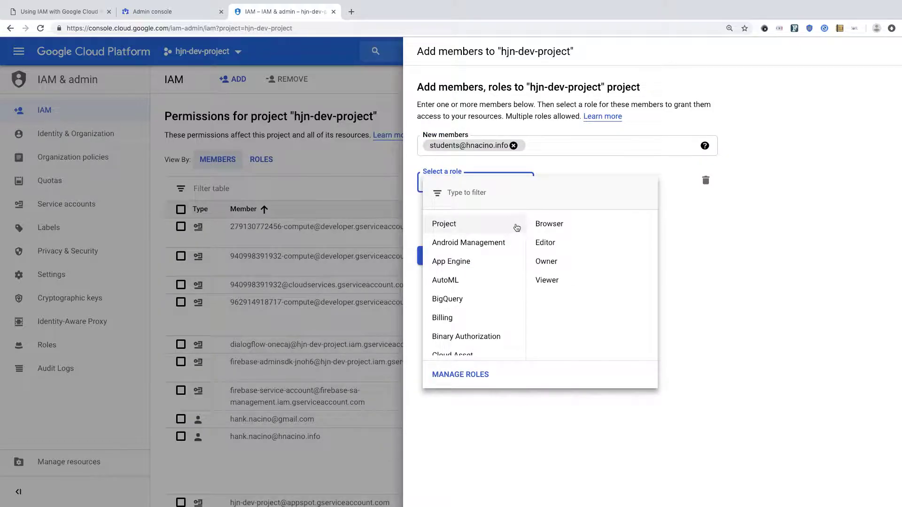
{"action": "left_click", "coordinate": [547, 223]}
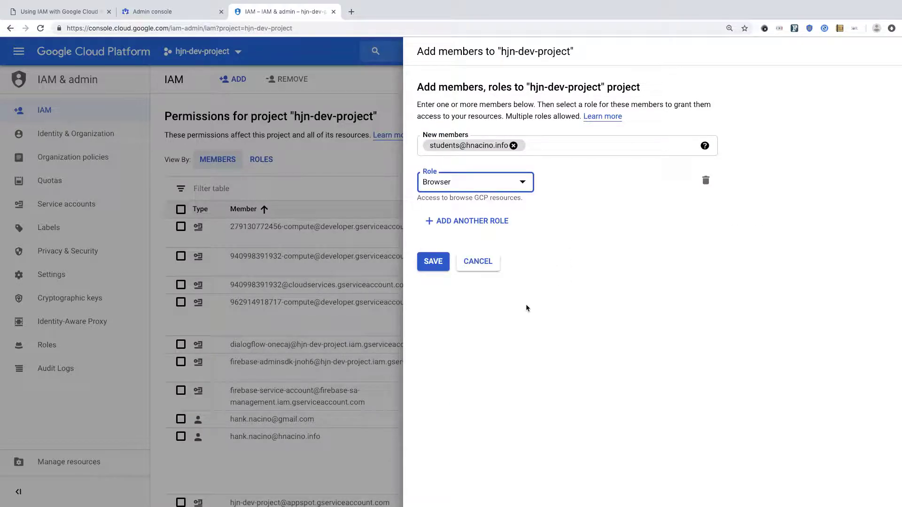
{"action": "left_click", "coordinate": [433, 261]}
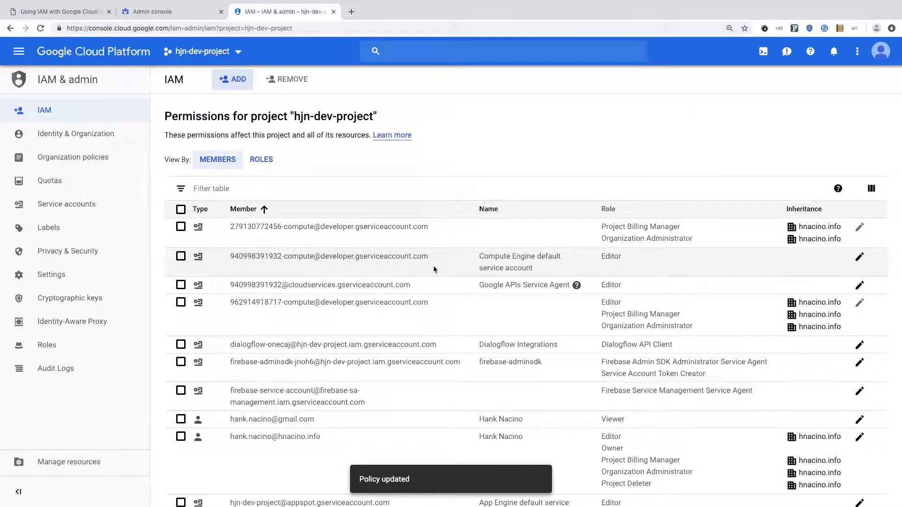
{"action": "scroll", "coordinate": [396, 260], "scroll_direction": "down", "scroll_amount": 3}
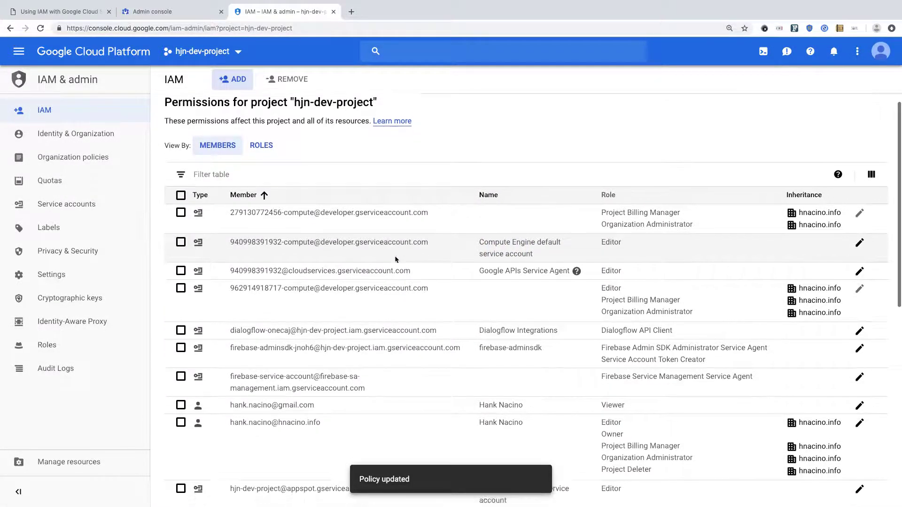
{"action": "scroll", "coordinate": [395, 258], "scroll_direction": "down", "scroll_amount": 6}
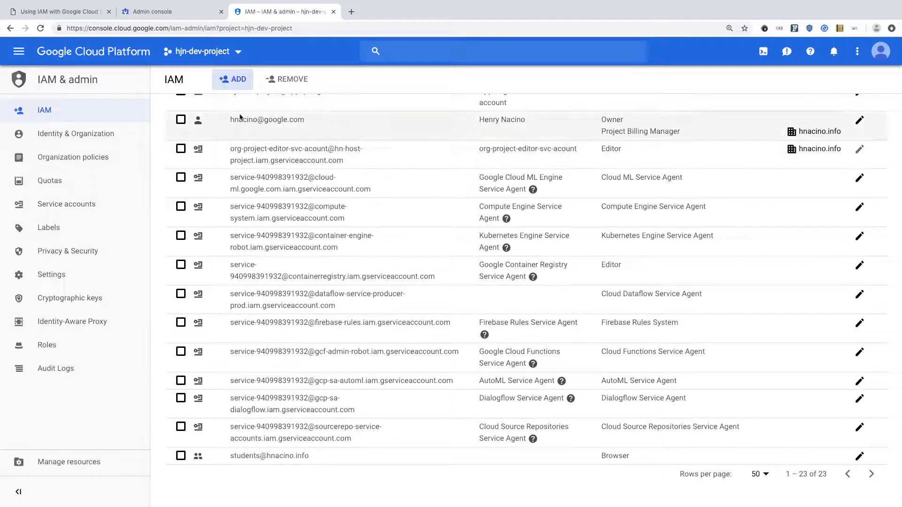
Step: Add the teachers group to hjn-dev-project IAM with the Browser role, then switch to the student's session
{"action": "left_click", "coordinate": [234, 79]}
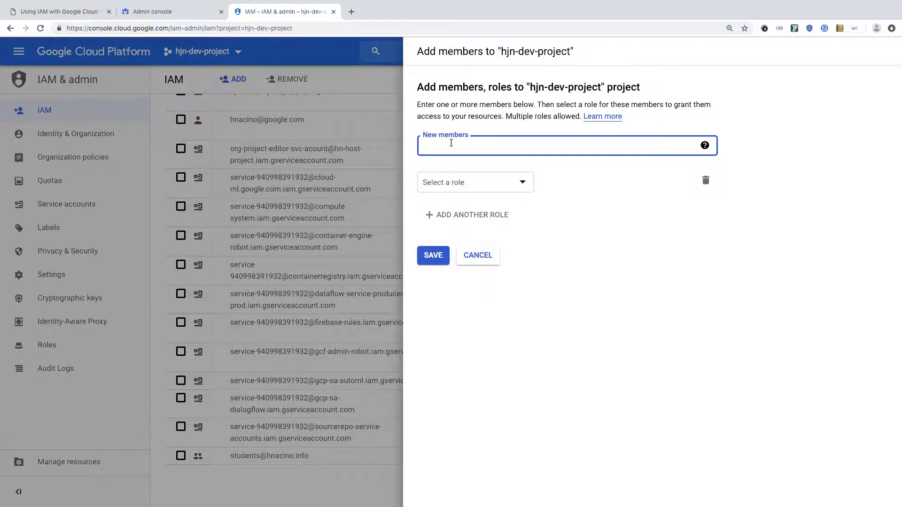
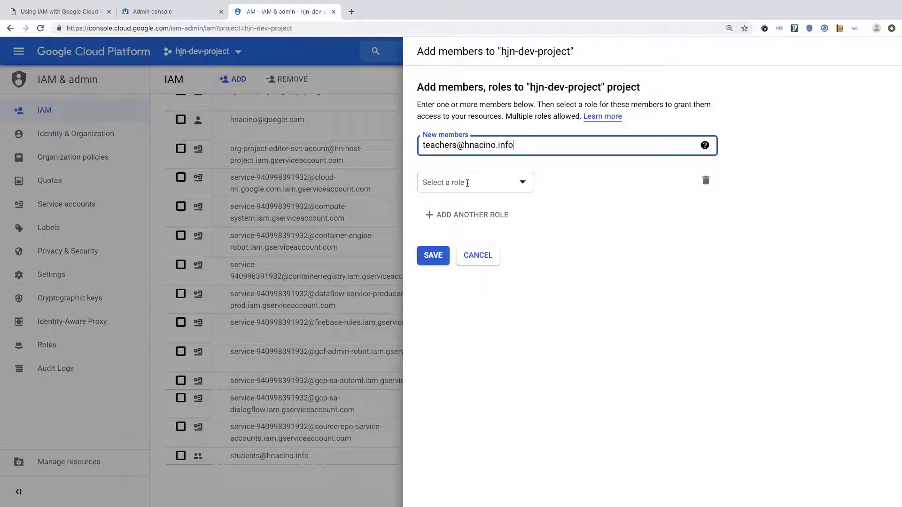
{"action": "left_click", "coordinate": [467, 183]}
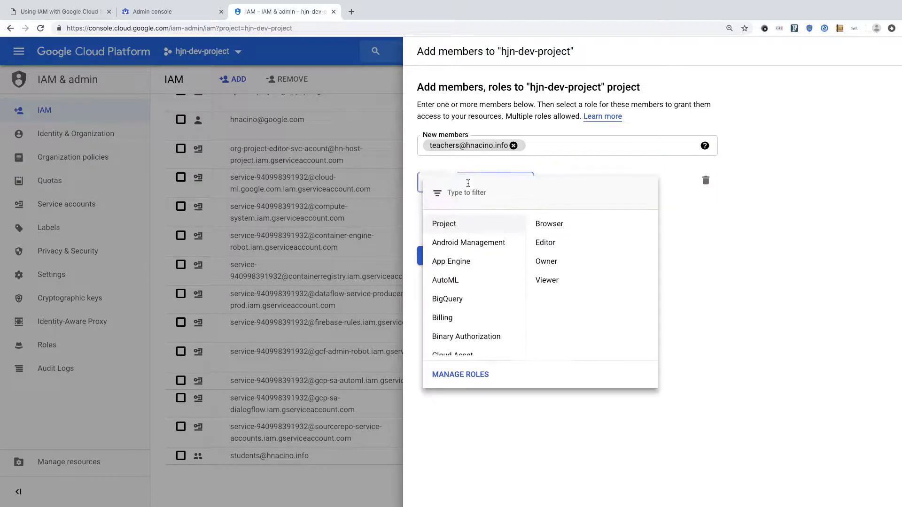
{"action": "left_click", "coordinate": [545, 226]}
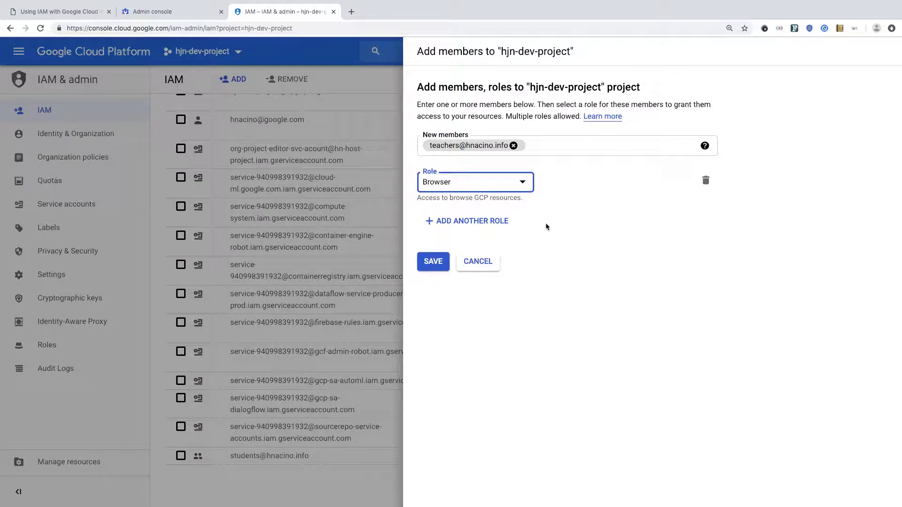
{"action": "left_click", "coordinate": [431, 267]}
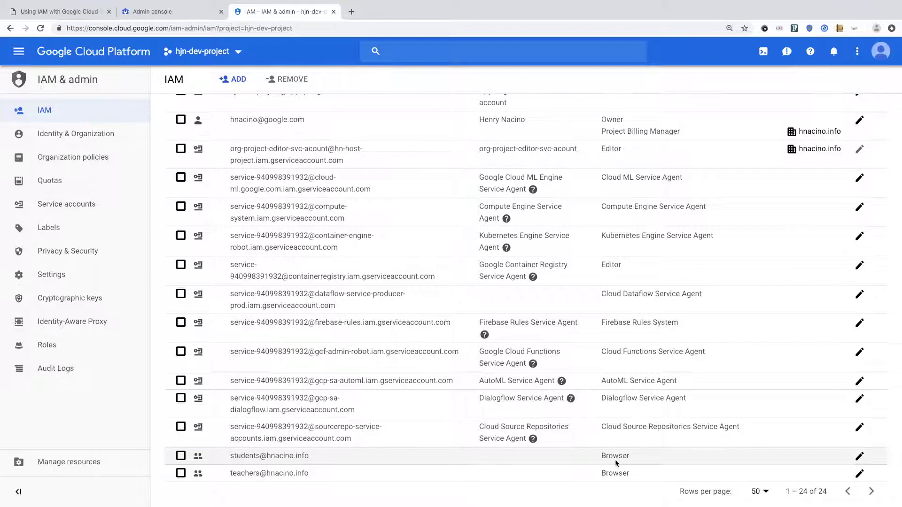
{"action": "key", "text": "ctrl+Right"}
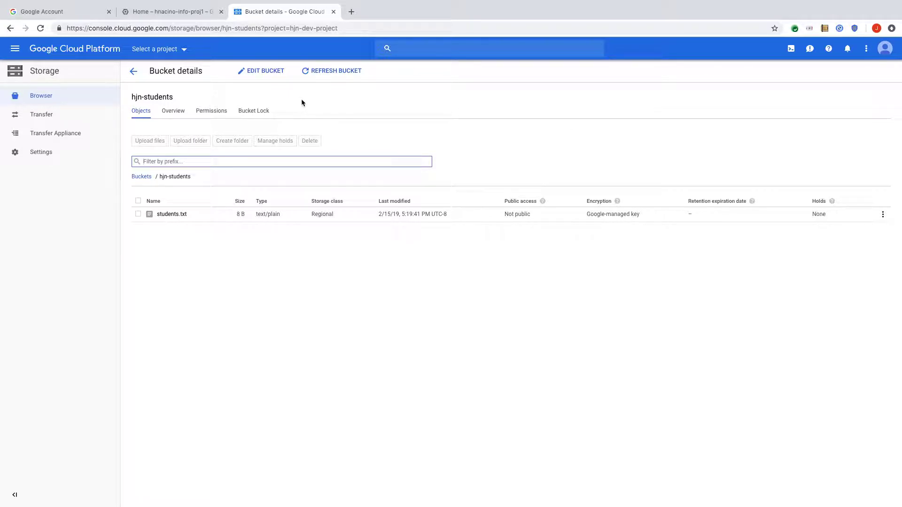
Step: Switch the console to hjn-dev-project from the ALL projects list
{"action": "left_click", "coordinate": [185, 51]}
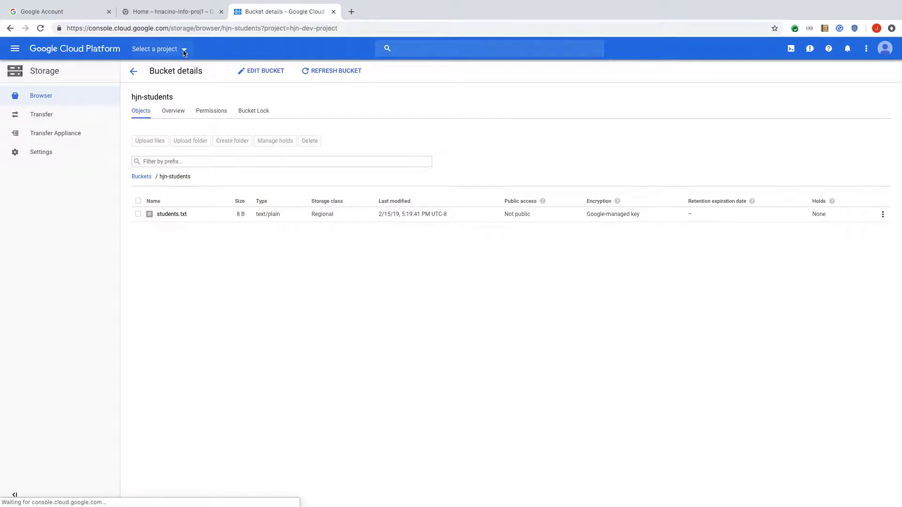
{"action": "left_click", "coordinate": [335, 202]}
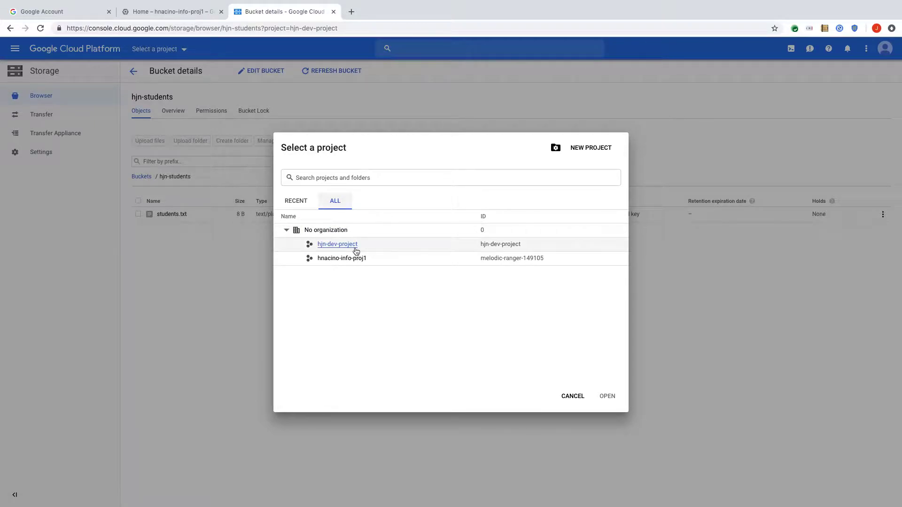
{"action": "left_click", "coordinate": [342, 245]}
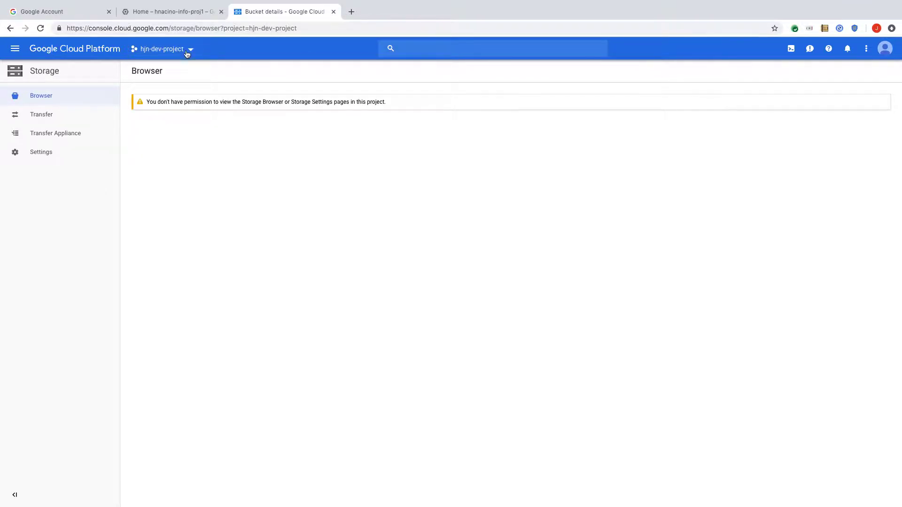
Step: Try the Compute Engine VM instances and Storage Browser pages, confirming this user lacks permission
{"action": "left_click", "coordinate": [18, 53]}
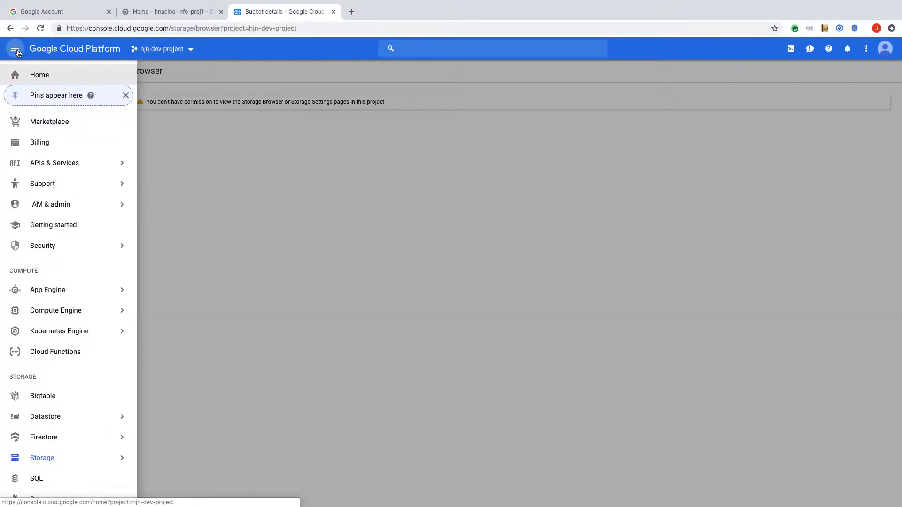
{"action": "left_click", "coordinate": [54, 313]}
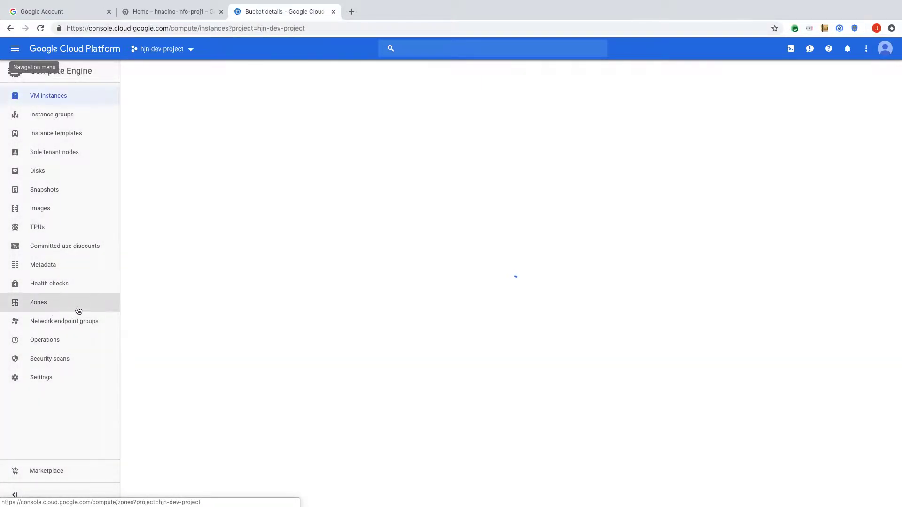
{"action": "left_click", "coordinate": [16, 48]}
{"action": "scroll", "coordinate": [36, 288], "scroll_direction": "down", "scroll_amount": 3}
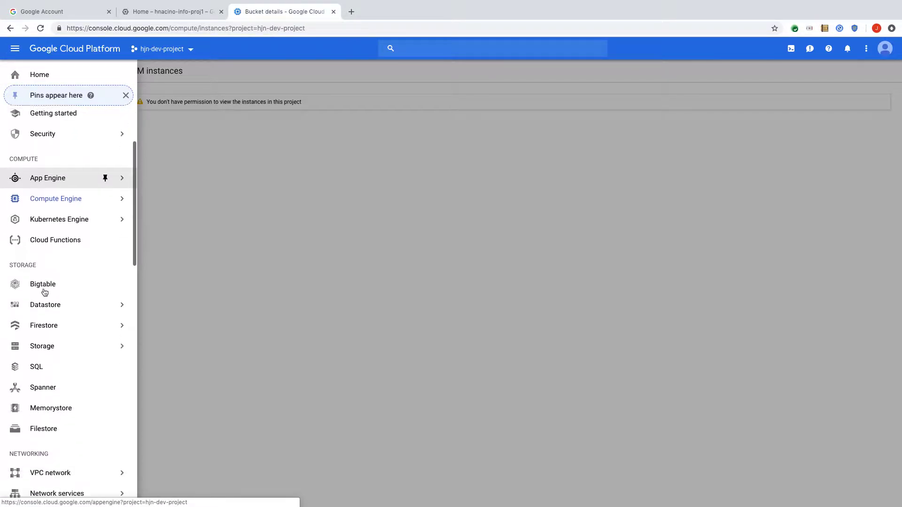
{"action": "mouse_move", "coordinate": [42, 311]}
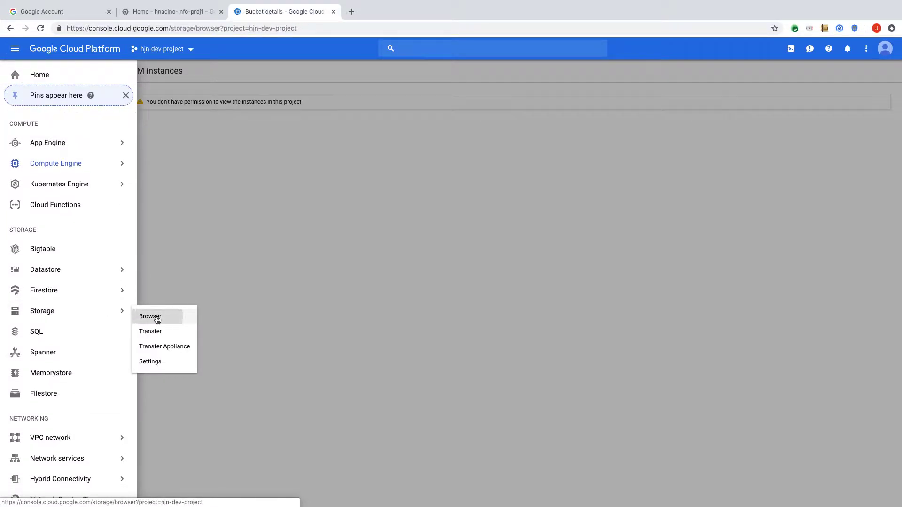
{"action": "left_click", "coordinate": [150, 317]}
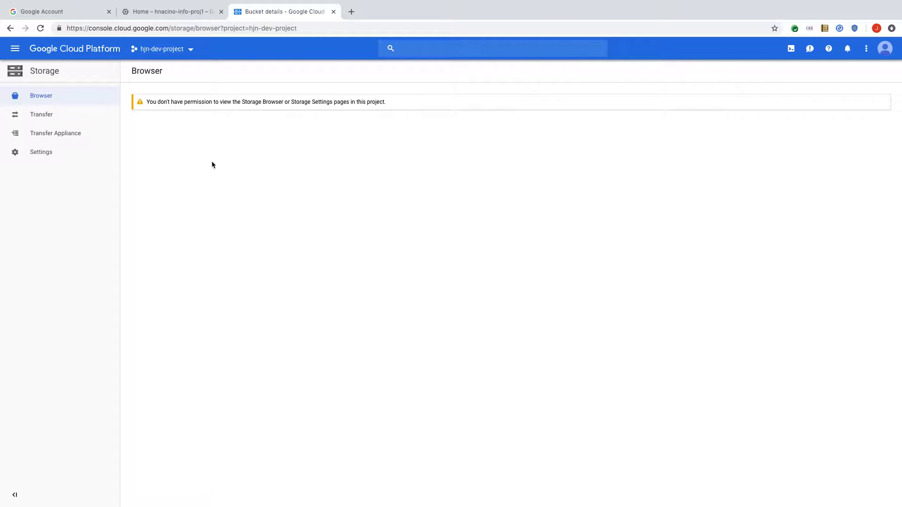
Step: Load the copied hjn-students bucket link in a new tab, then switch to the teacher's hjn-teachers window
{"action": "left_click", "coordinate": [351, 12]}
{"action": "right_click", "coordinate": [241, 29]}
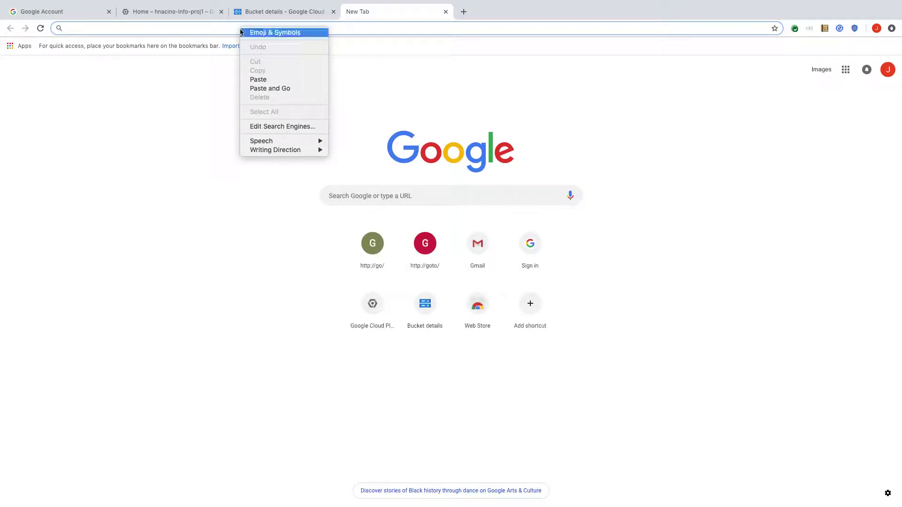
{"action": "left_click", "coordinate": [271, 80]}
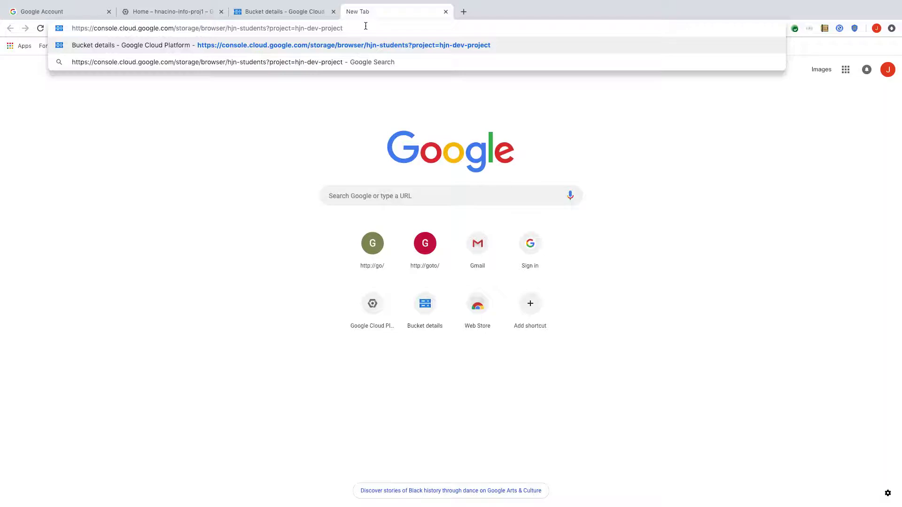
{"action": "key", "text": "Return"}
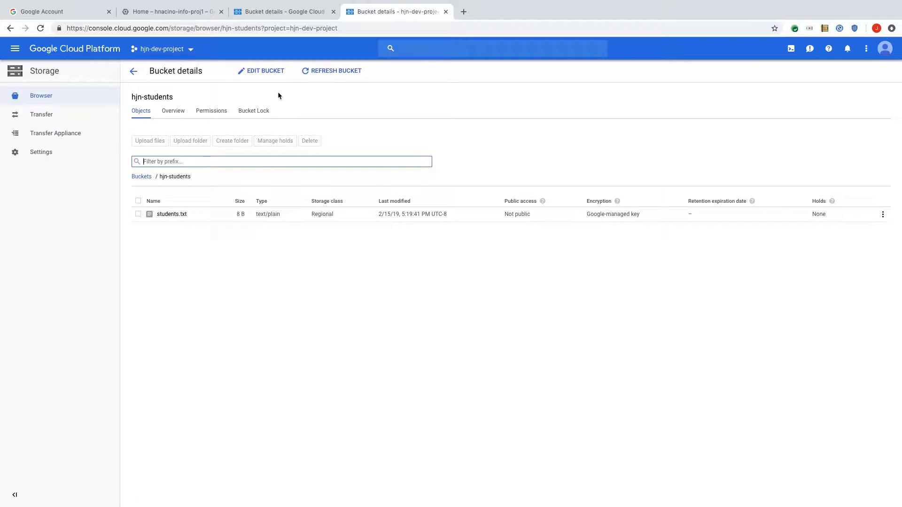
{"action": "key", "text": "ctrl+Right"}
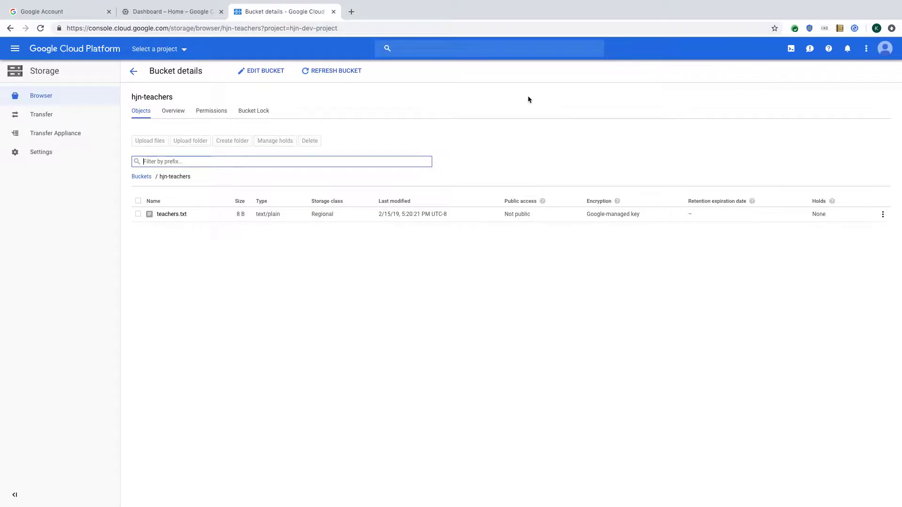
Step: Switch to hjn-dev-project and try Compute Engine and Storage; both report no permission
{"action": "left_click", "coordinate": [185, 51]}
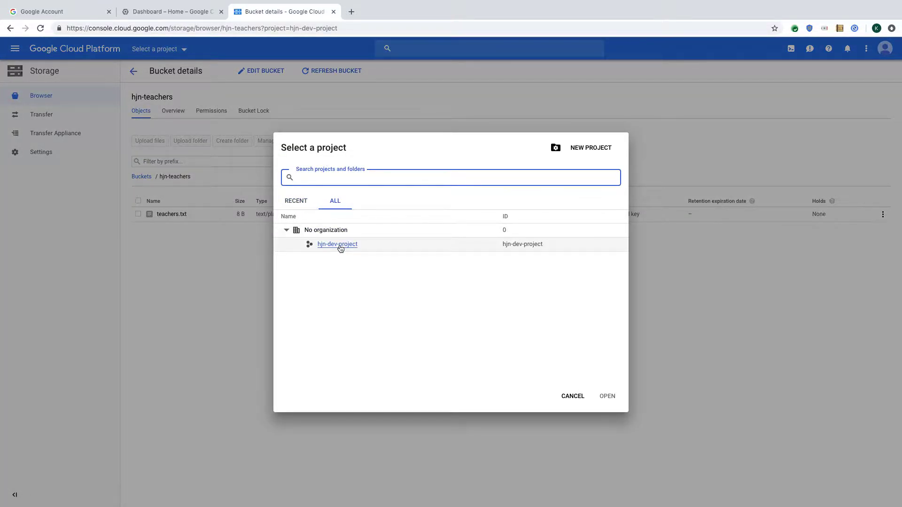
{"action": "left_click", "coordinate": [340, 248]}
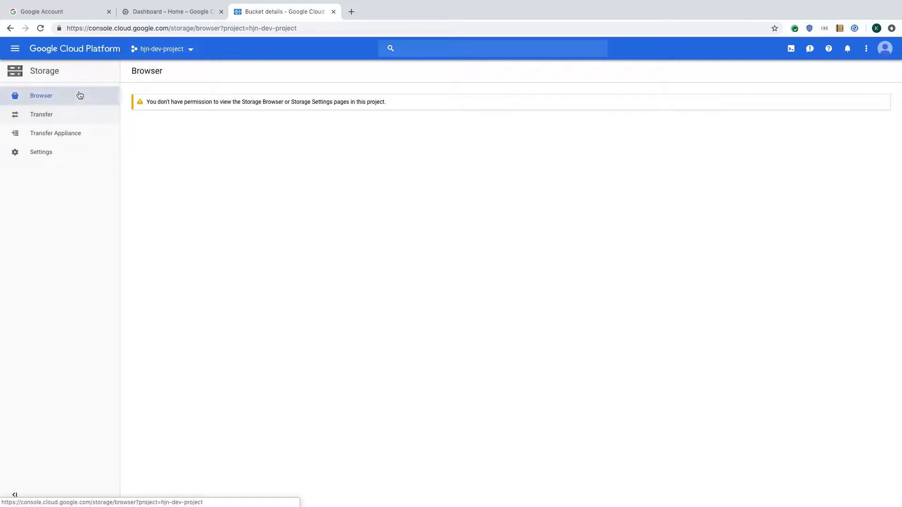
{"action": "left_click", "coordinate": [16, 54]}
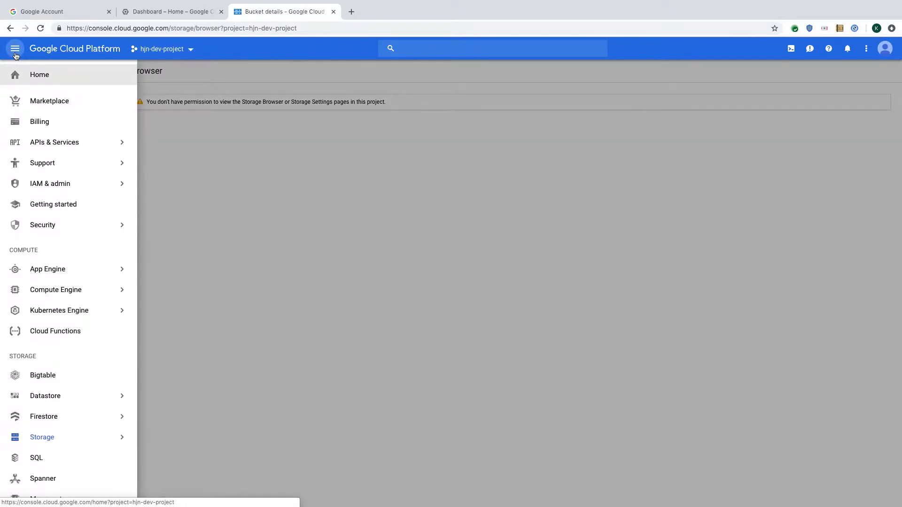
{"action": "left_click", "coordinate": [65, 290]}
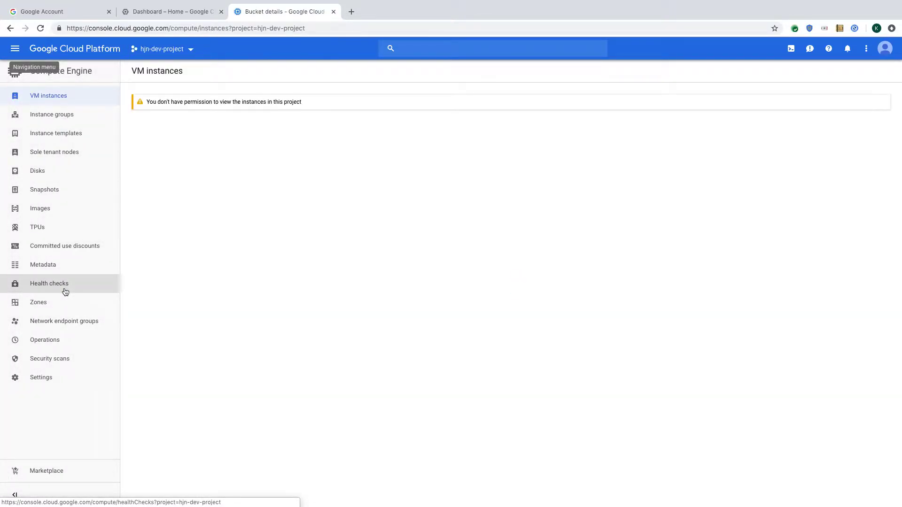
{"action": "left_click", "coordinate": [15, 51]}
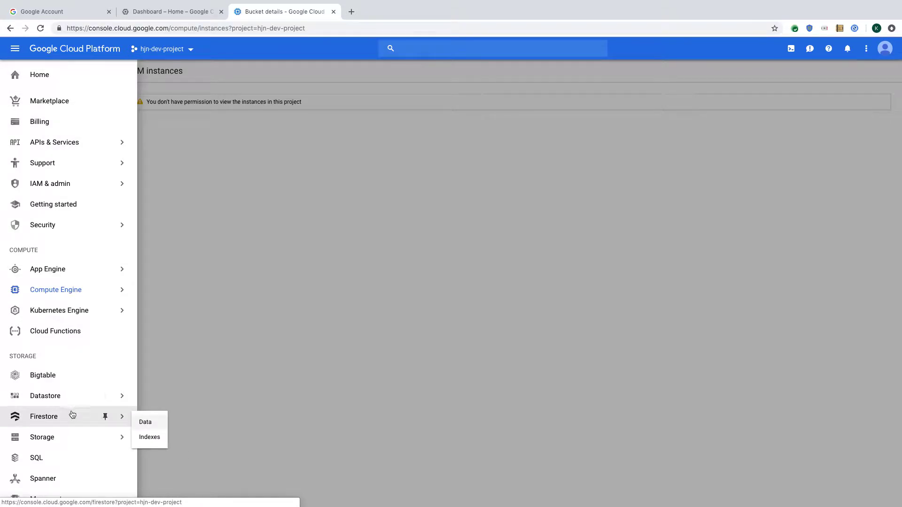
{"action": "left_click", "coordinate": [61, 438]}
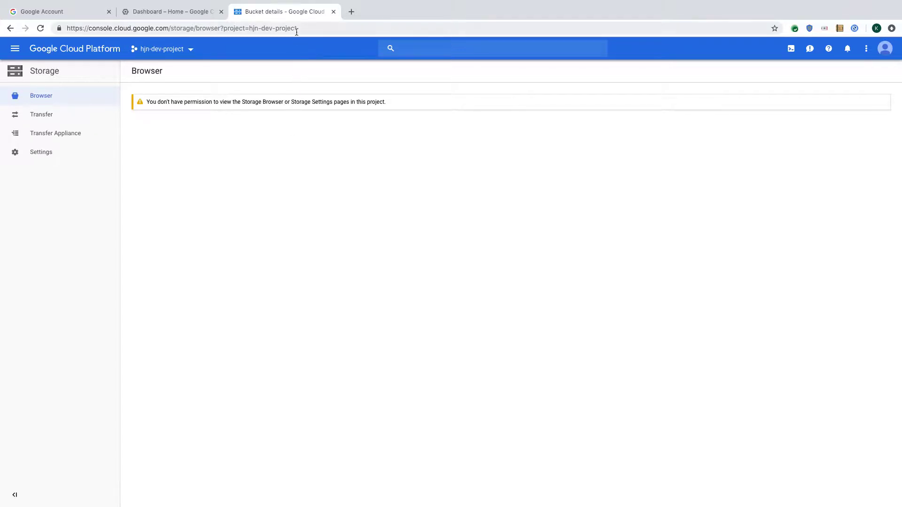
Step: Paste the hjn-students bucket URL into a new tab and load it; object listing is refused
{"action": "left_click", "coordinate": [351, 11]}
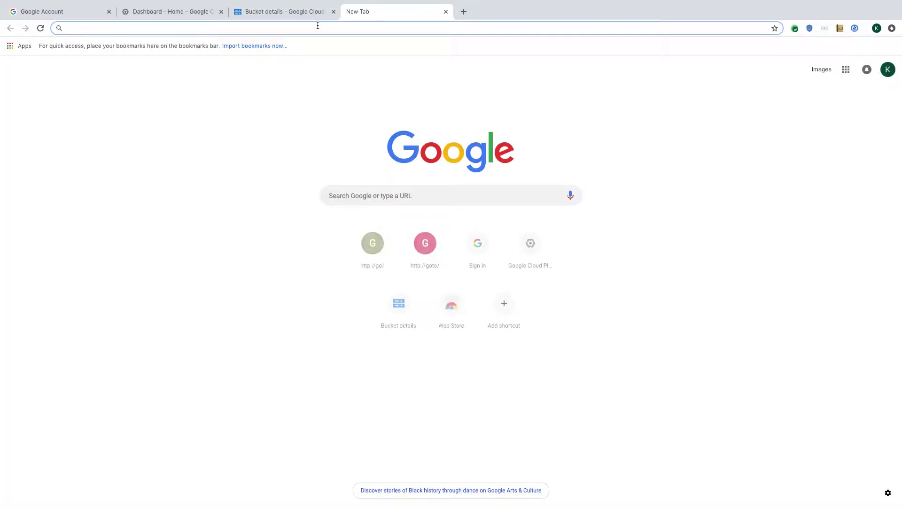
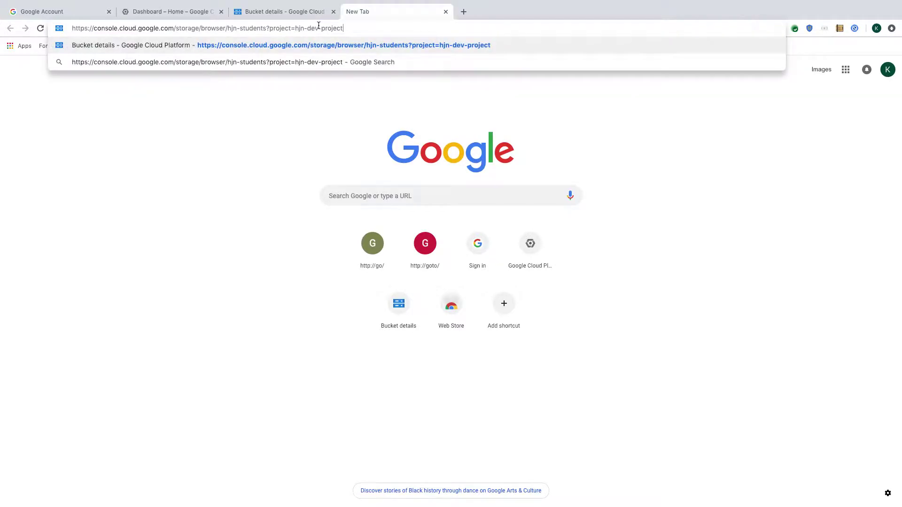
{"action": "left_click_drag", "start_coordinate": [241, 28], "coordinate": [266, 27]}
{"action": "left_click", "coordinate": [362, 27]}
{"action": "key", "text": "Return"}
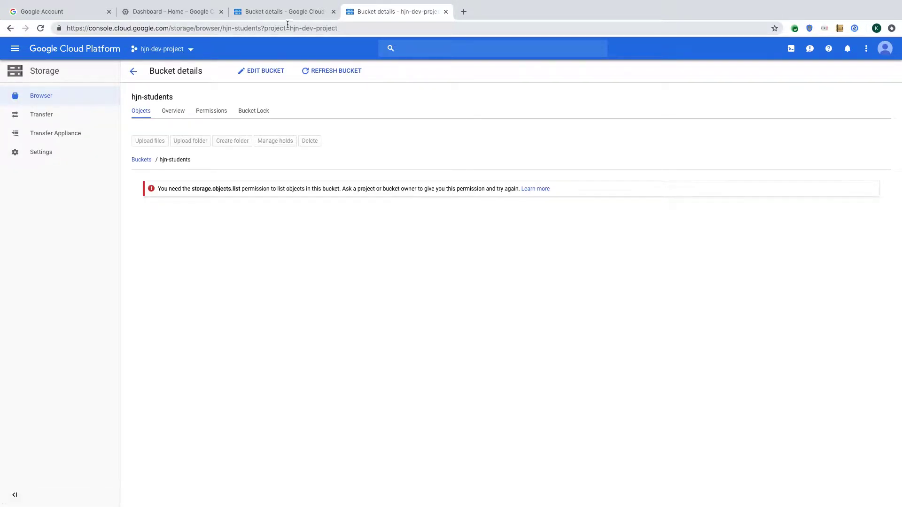
Step: Change students to teachers in the URL to load hjn-teachers with teachers.txt, then return to the slides
{"action": "left_click_drag", "start_coordinate": [235, 28], "coordinate": [261, 28]}
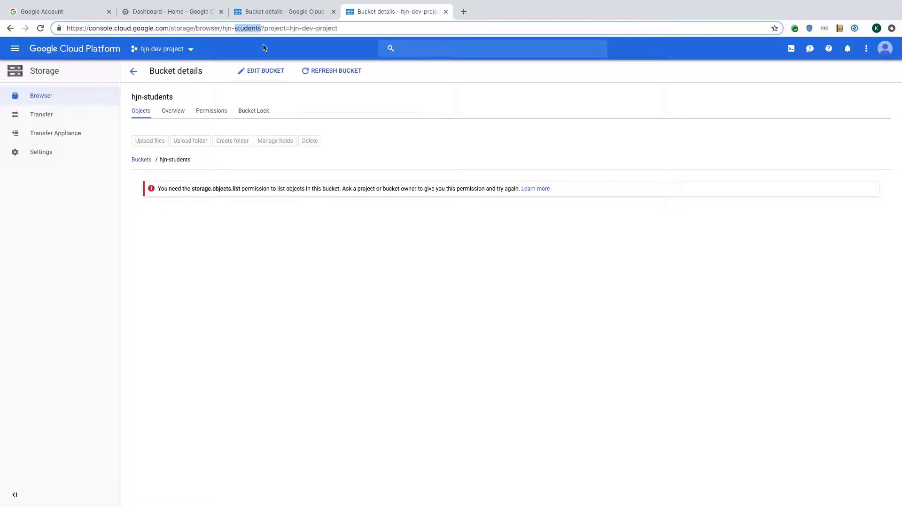
{"action": "type", "text": "teachers"}
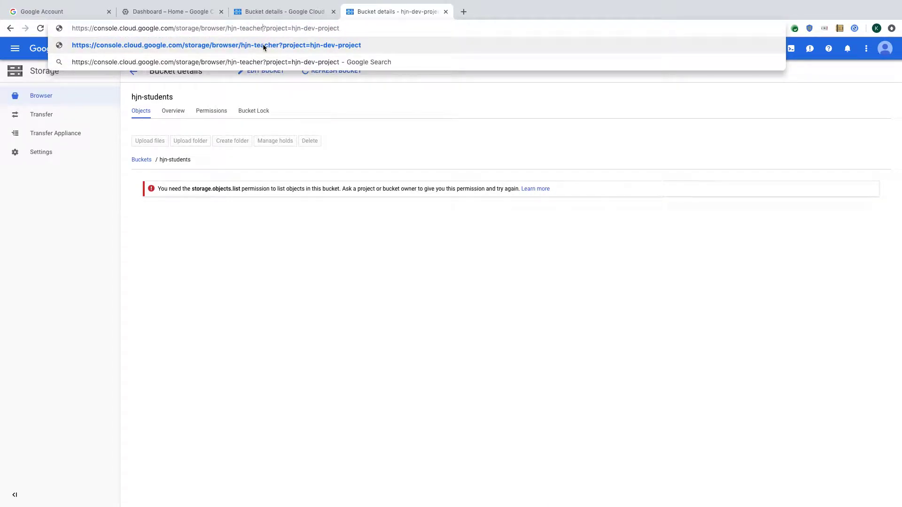
{"action": "key", "text": "Return"}
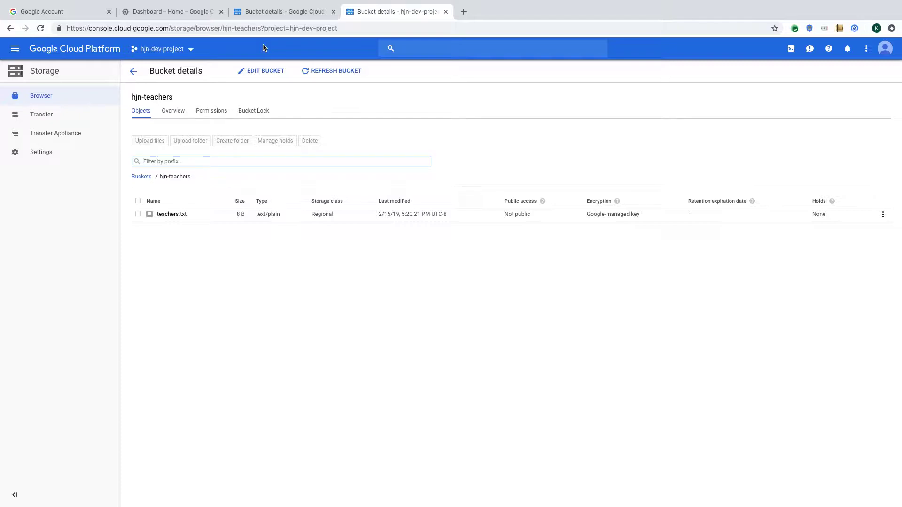
{"action": "key", "text": "ctrl+Left"}
{"action": "key", "text": "ctrl+Left"}
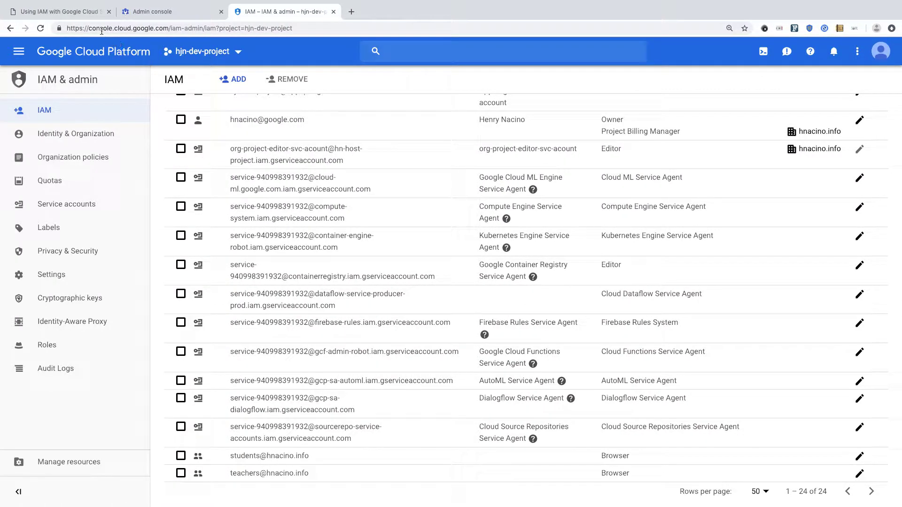
{"action": "left_click", "coordinate": [60, 11]}
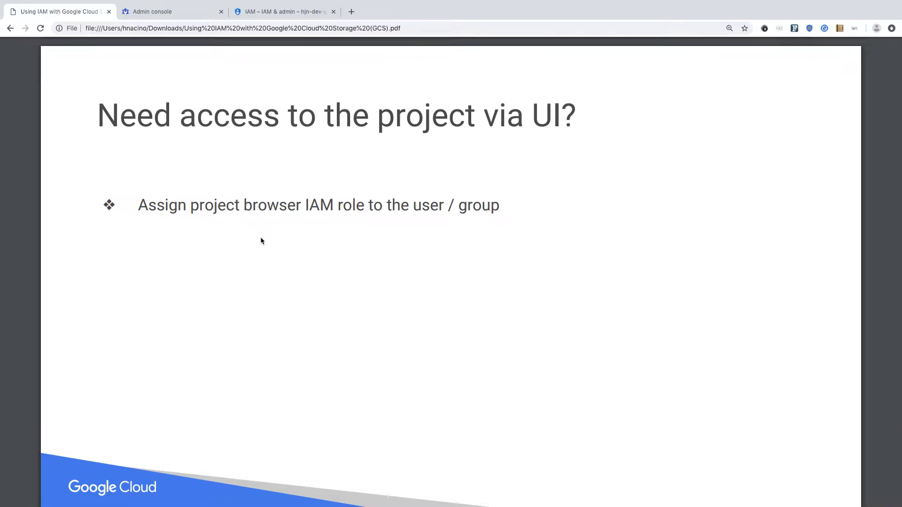
Step: Scroll the slides down to 'Need access to the storage browser UI?' about a custom bucket.list role
{"action": "scroll", "coordinate": [262, 241], "scroll_direction": "down", "scroll_amount": 8}
{"action": "scroll", "coordinate": [261, 241], "scroll_direction": "down", "scroll_amount": 2}
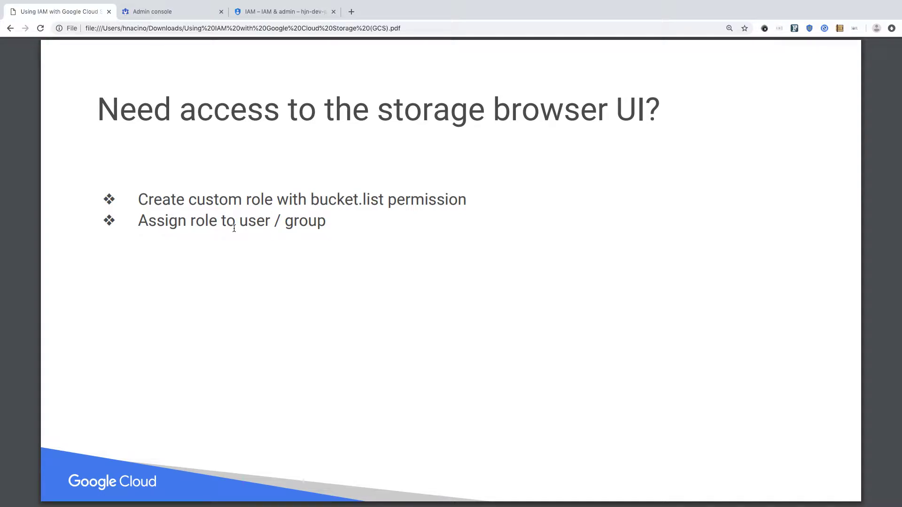
Step: Inspect the Custom Storage Role for listing buckets, which grants only storage.buckets.list, then go back to IAM
{"action": "left_click", "coordinate": [160, 11]}
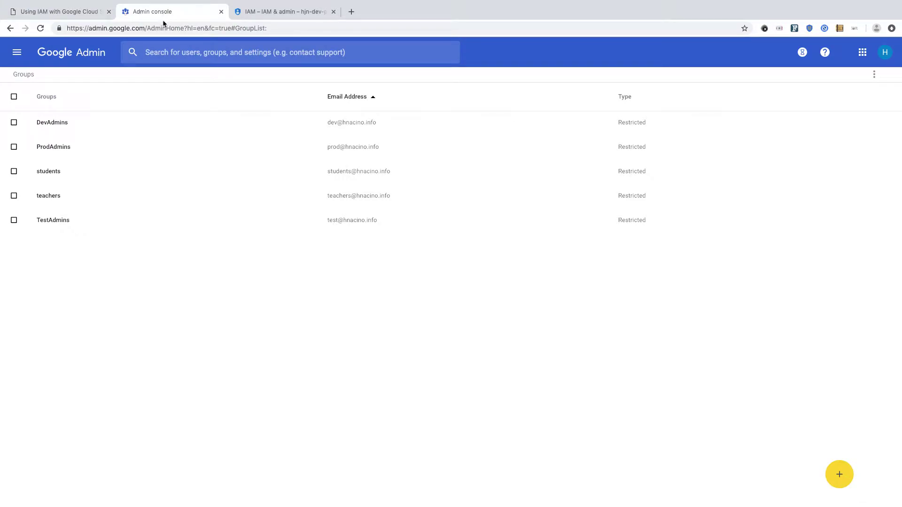
{"action": "left_click", "coordinate": [296, 11]}
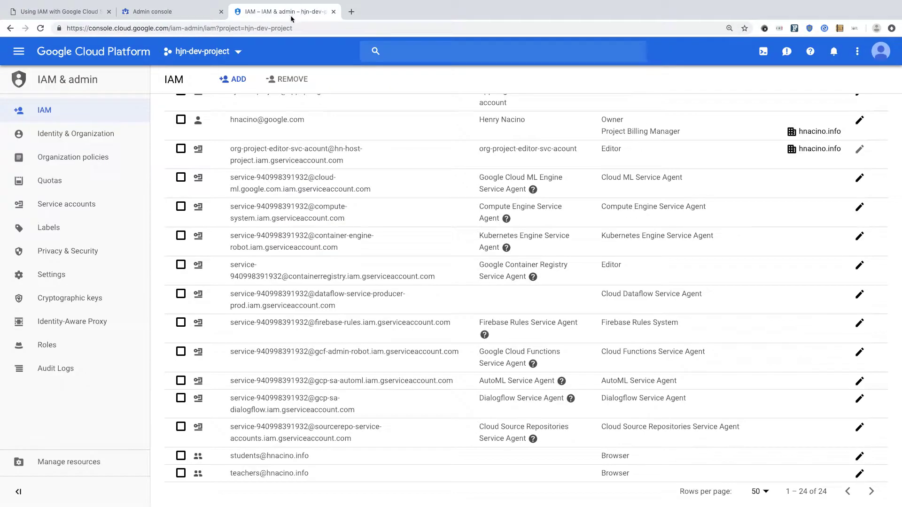
{"action": "left_click", "coordinate": [50, 347]}
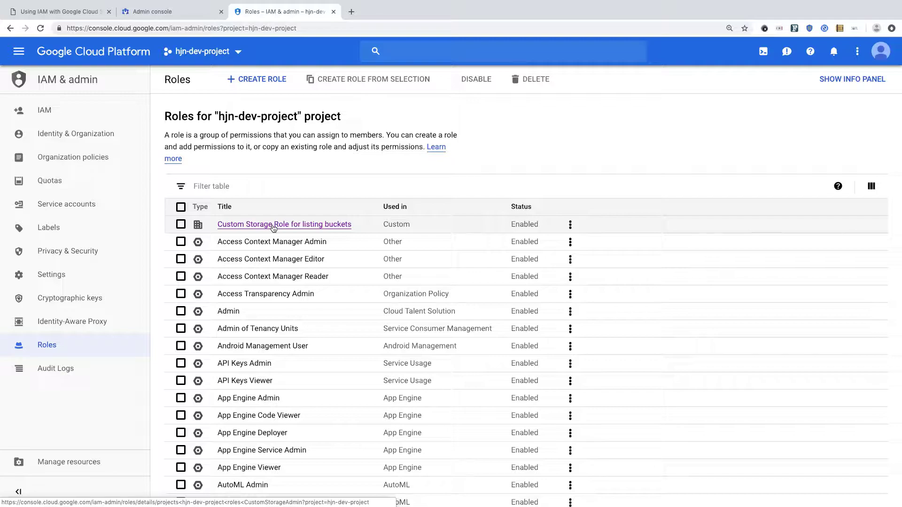
{"action": "left_click", "coordinate": [273, 225]}
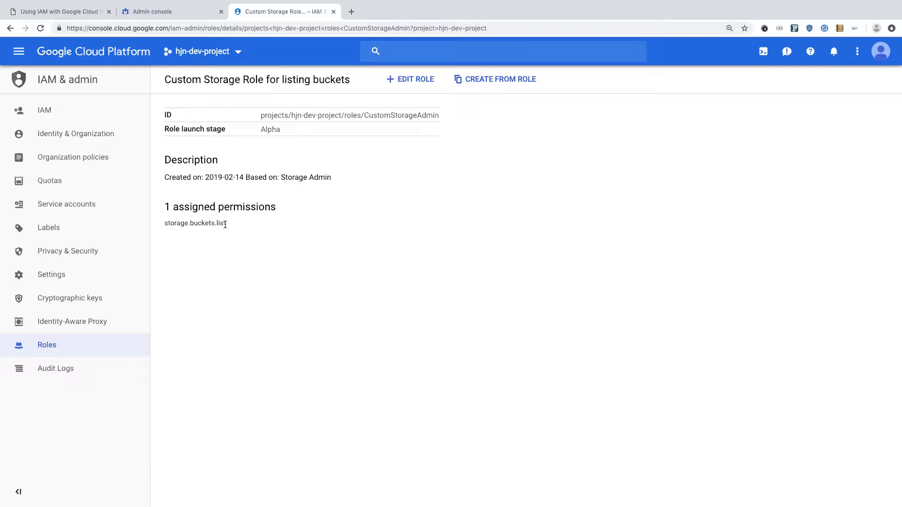
{"action": "left_click", "coordinate": [44, 110]}
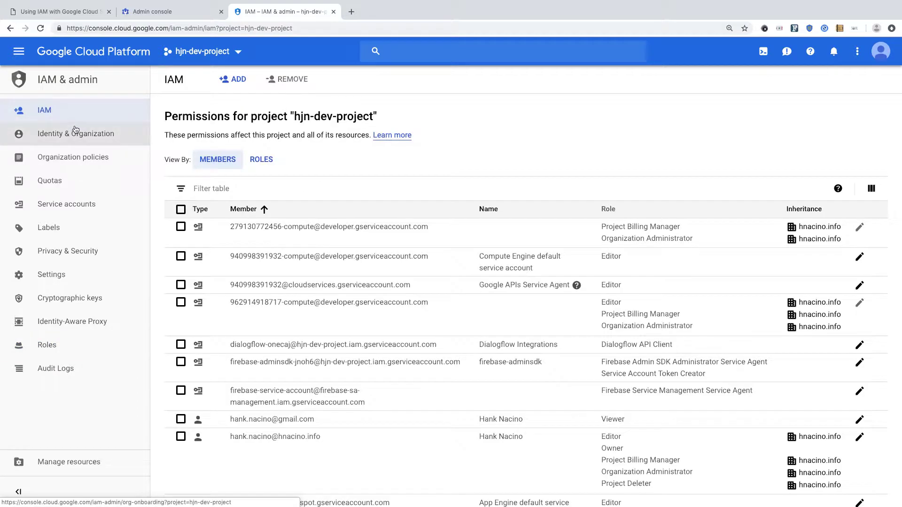
Step: Add Custom > Custom Storage Role for listing buckets to the students group beside Browser and save
{"action": "scroll", "coordinate": [269, 315], "scroll_direction": "down", "scroll_amount": 10}
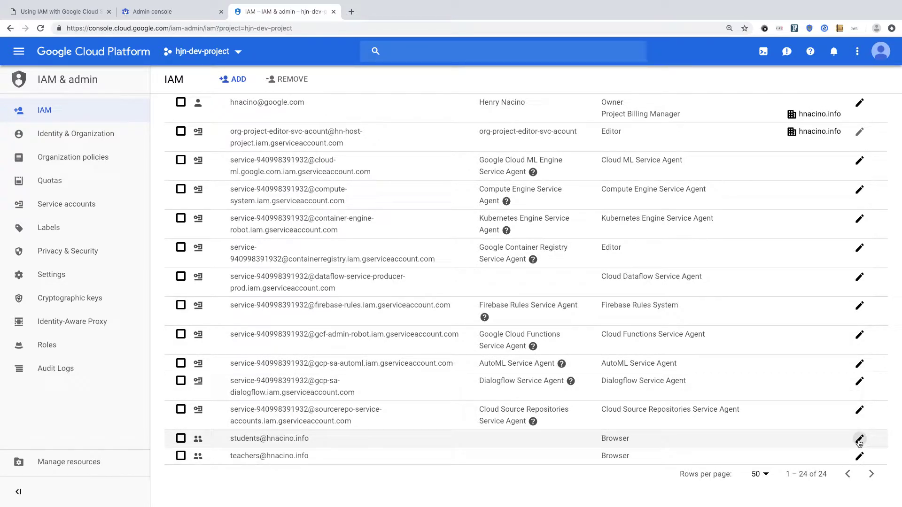
{"action": "left_click", "coordinate": [859, 440]}
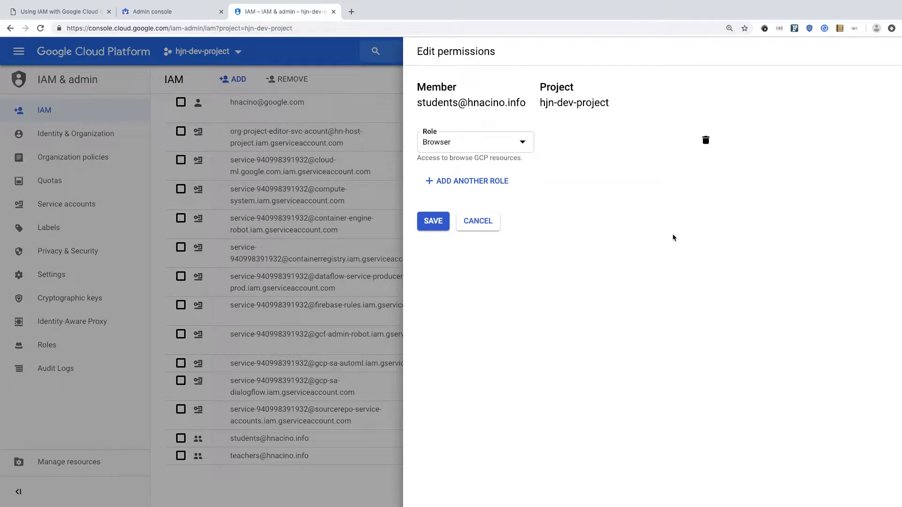
{"action": "left_click", "coordinate": [500, 181]}
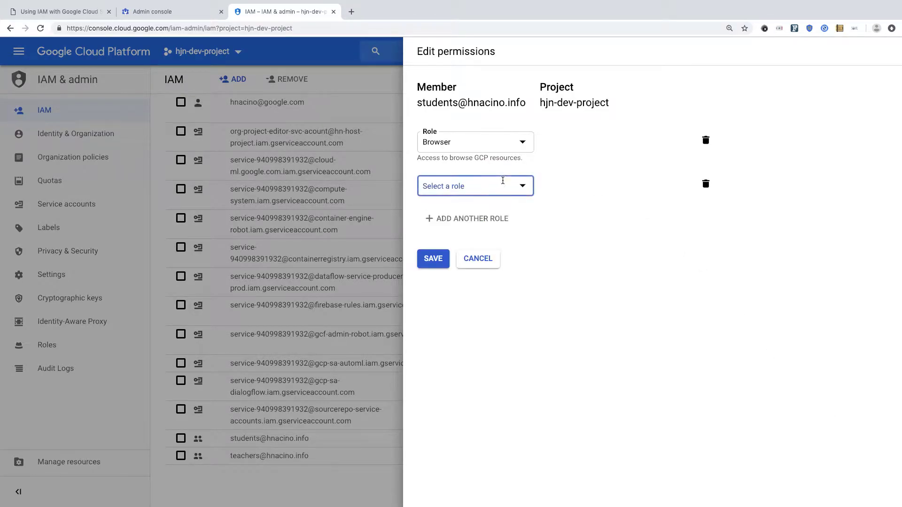
{"action": "left_click", "coordinate": [523, 187]}
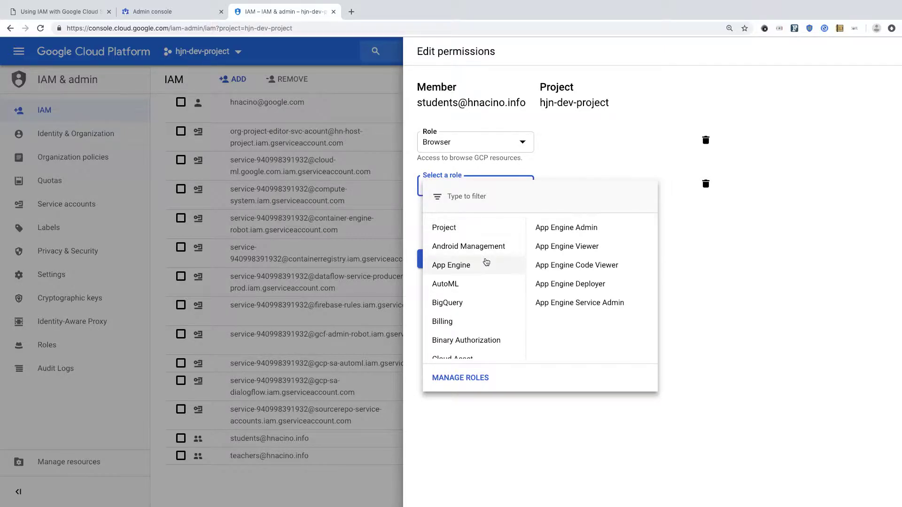
{"action": "scroll", "coordinate": [483, 261], "scroll_direction": "down", "scroll_amount": 6}
{"action": "scroll", "coordinate": [486, 262], "scroll_direction": "down", "scroll_amount": 5}
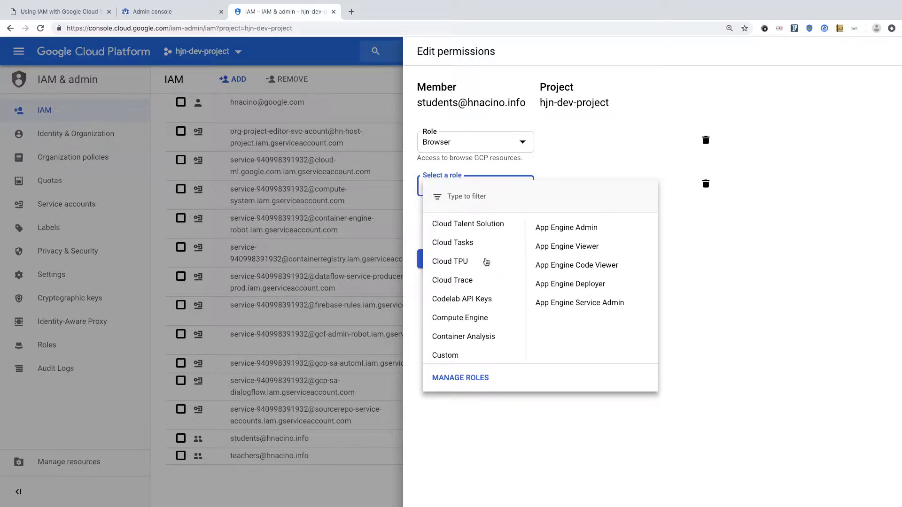
{"action": "mouse_move", "coordinate": [466, 309]}
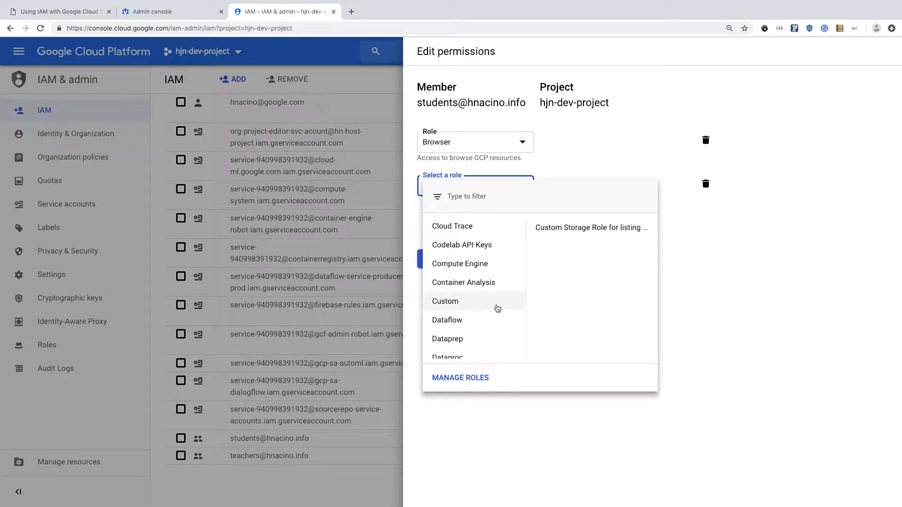
{"action": "mouse_move", "coordinate": [567, 230]}
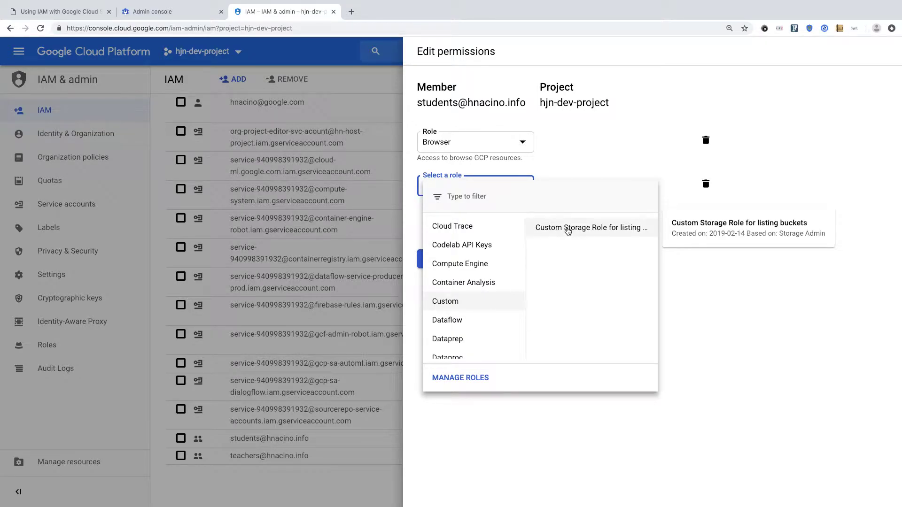
{"action": "left_click", "coordinate": [567, 229]}
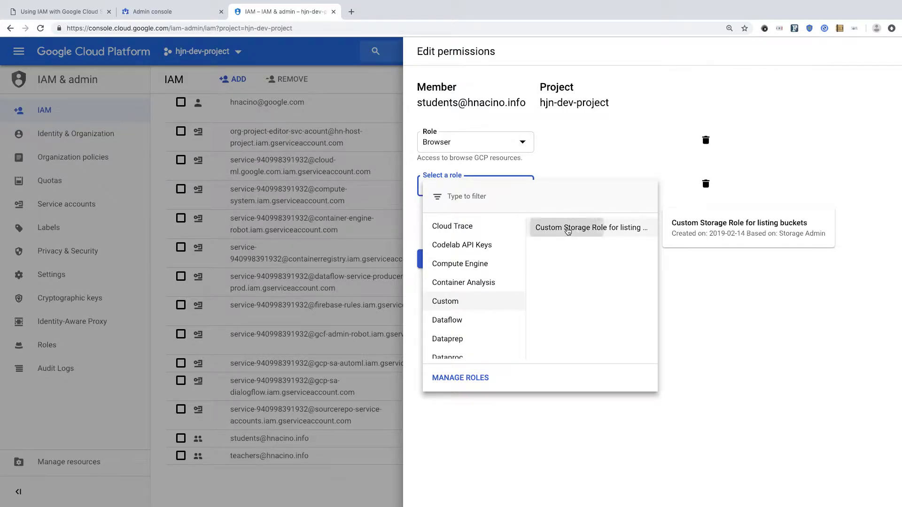
{"action": "left_click", "coordinate": [433, 276]}
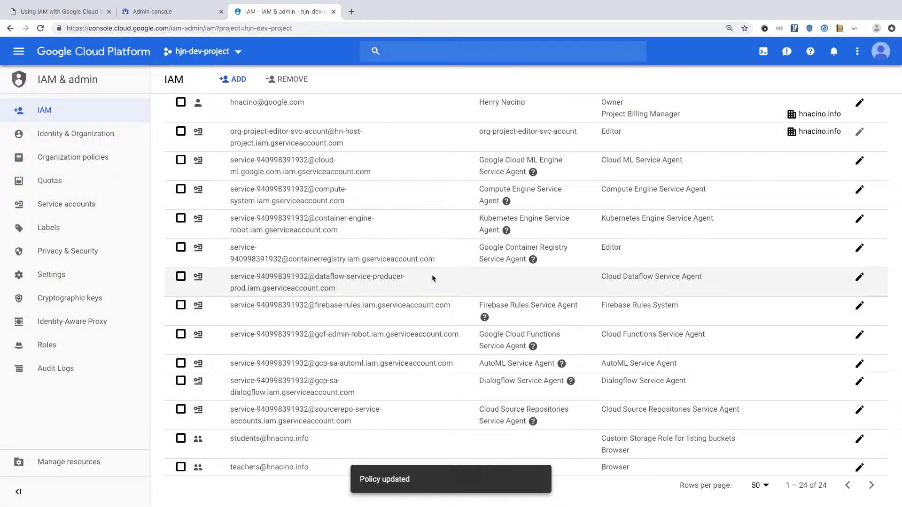
Step: Add Custom > Custom Storage Role for listing buckets to the teachers group beside Browser and save
{"action": "left_click", "coordinate": [859, 468]}
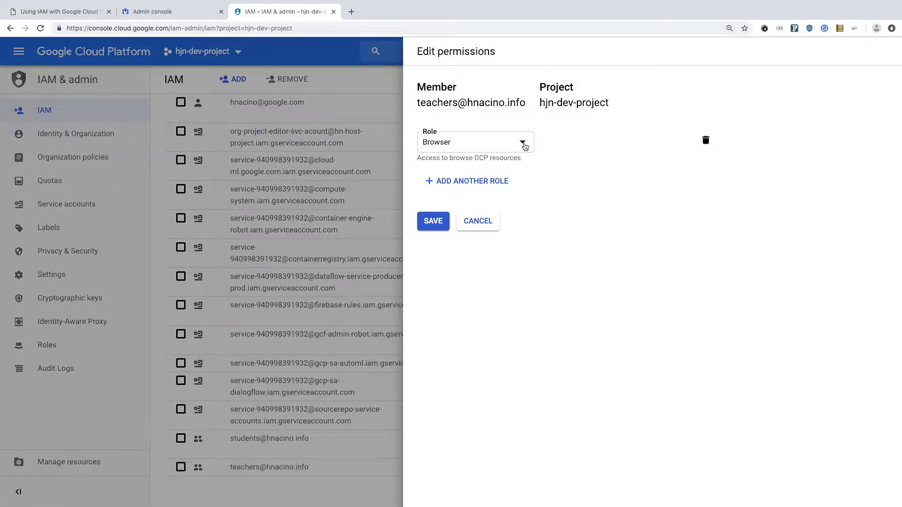
{"action": "left_click", "coordinate": [501, 181]}
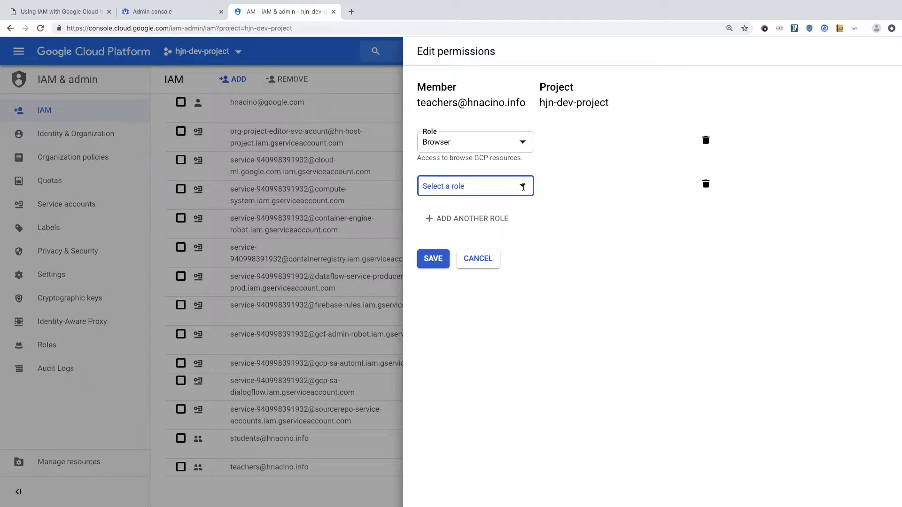
{"action": "left_click", "coordinate": [522, 186]}
{"action": "scroll", "coordinate": [460, 317], "scroll_direction": "down", "scroll_amount": 3}
{"action": "scroll", "coordinate": [460, 317], "scroll_direction": "down", "scroll_amount": 10}
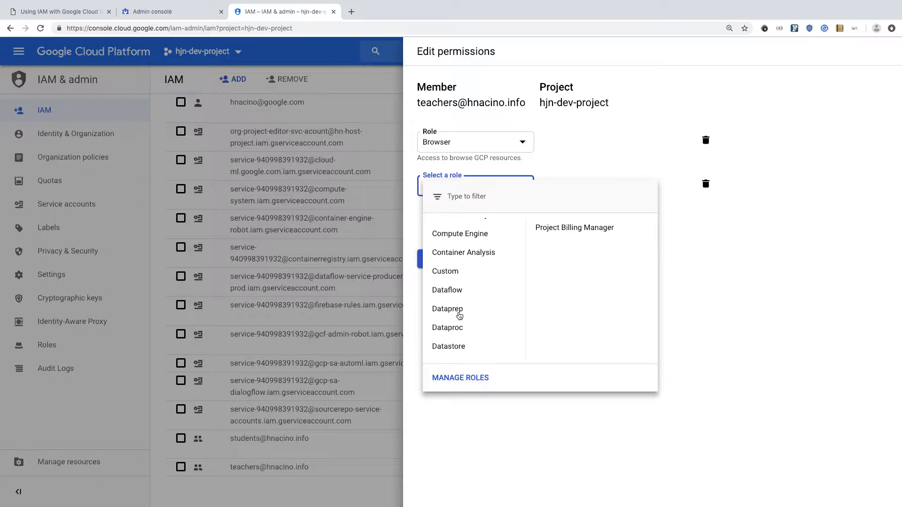
{"action": "mouse_move", "coordinate": [460, 271]}
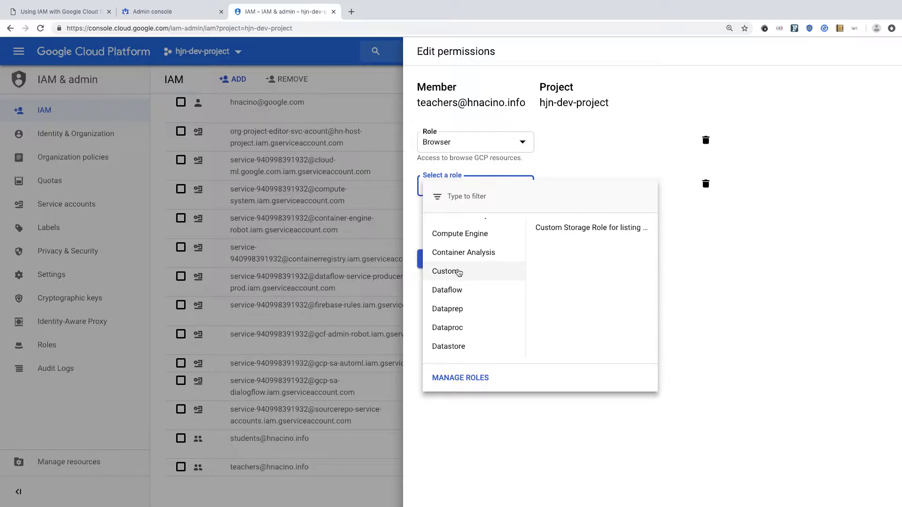
{"action": "left_click", "coordinate": [565, 229]}
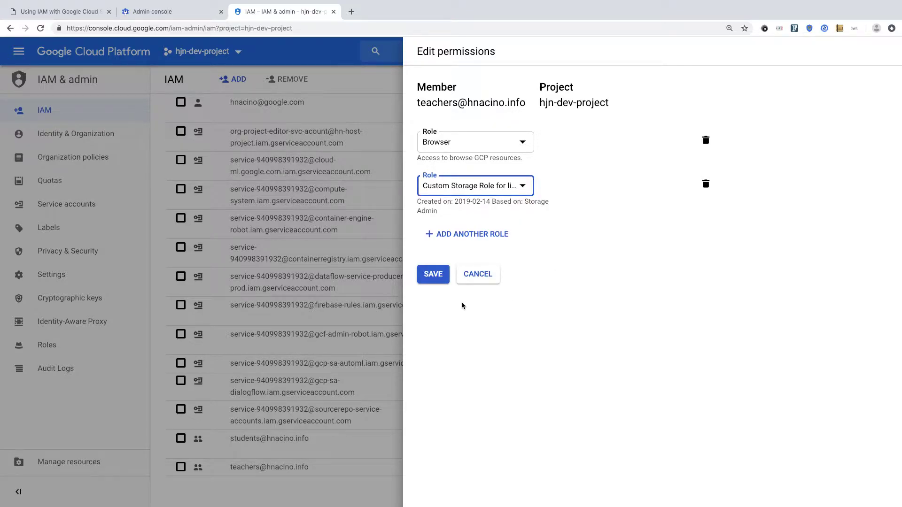
{"action": "left_click", "coordinate": [433, 274]}
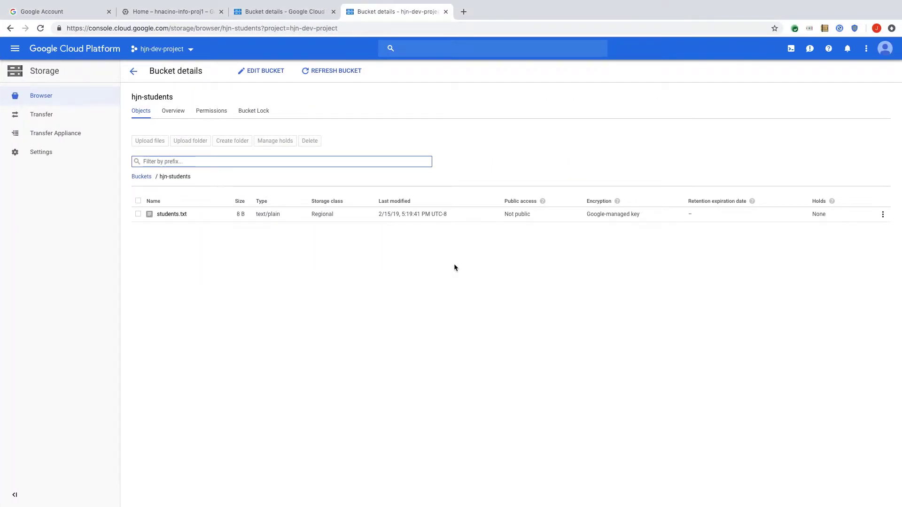
Step: As the student, try the VM instances page, then navigate to the Storage bucket browser
{"action": "left_click", "coordinate": [350, 317]}
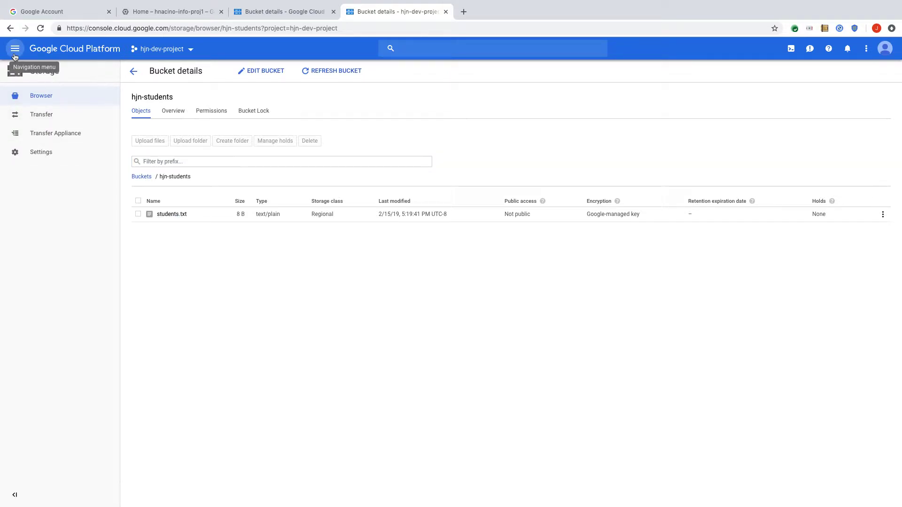
{"action": "left_click", "coordinate": [15, 55]}
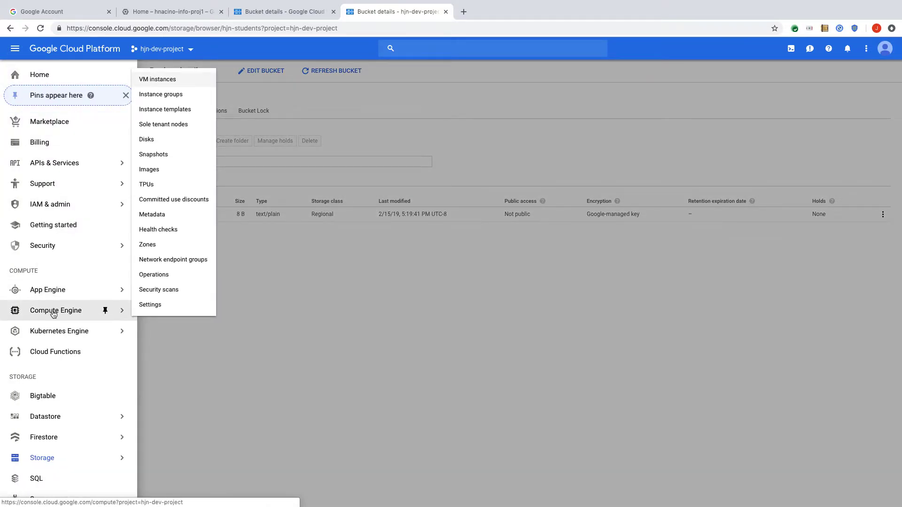
{"action": "left_click", "coordinate": [52, 313]}
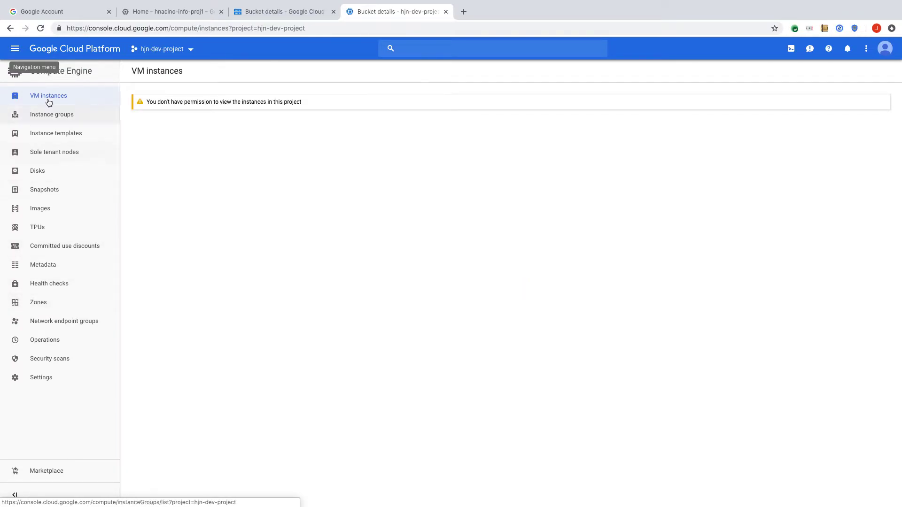
{"action": "left_click", "coordinate": [15, 49]}
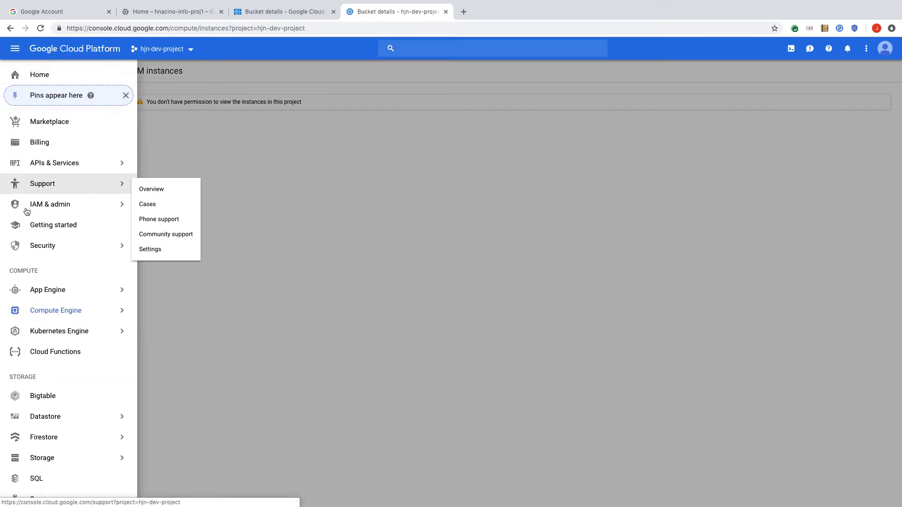
{"action": "mouse_move", "coordinate": [51, 458]}
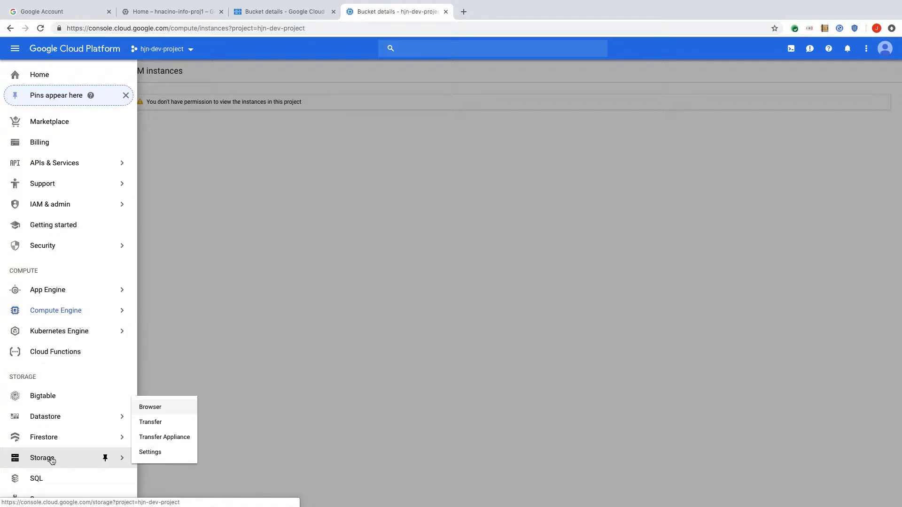
{"action": "left_click", "coordinate": [152, 408]}
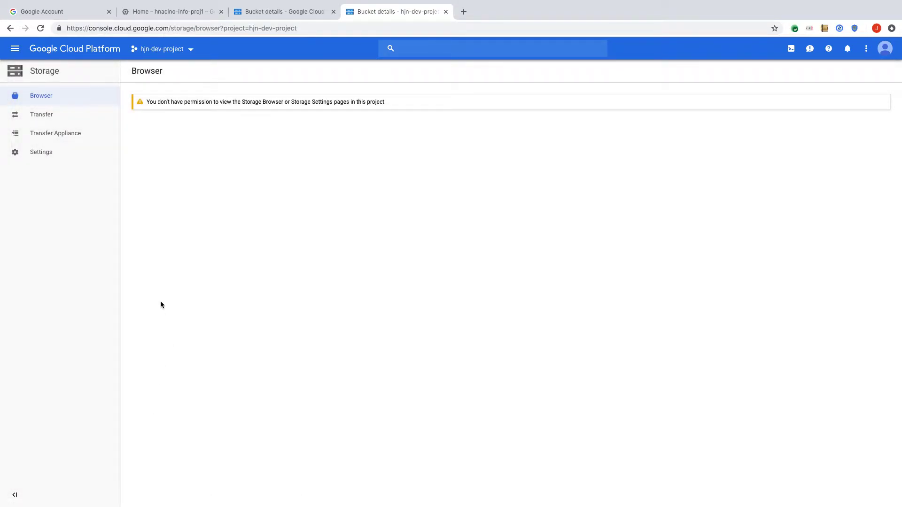
{"action": "left_click", "coordinate": [46, 99]}
Step: Reload to list all five buckets; hjn-students opens but hjn-teachers refuses object listing
{"action": "left_click", "coordinate": [41, 29]}
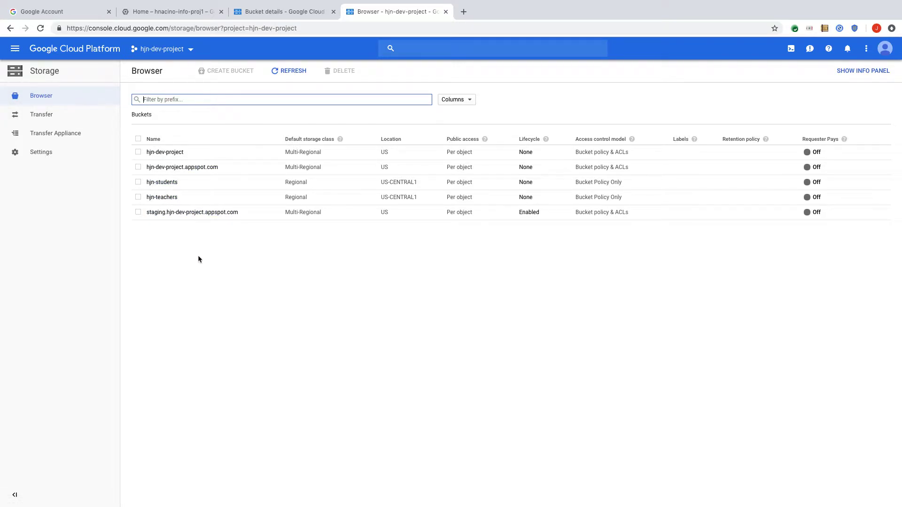
{"action": "left_click", "coordinate": [172, 187]}
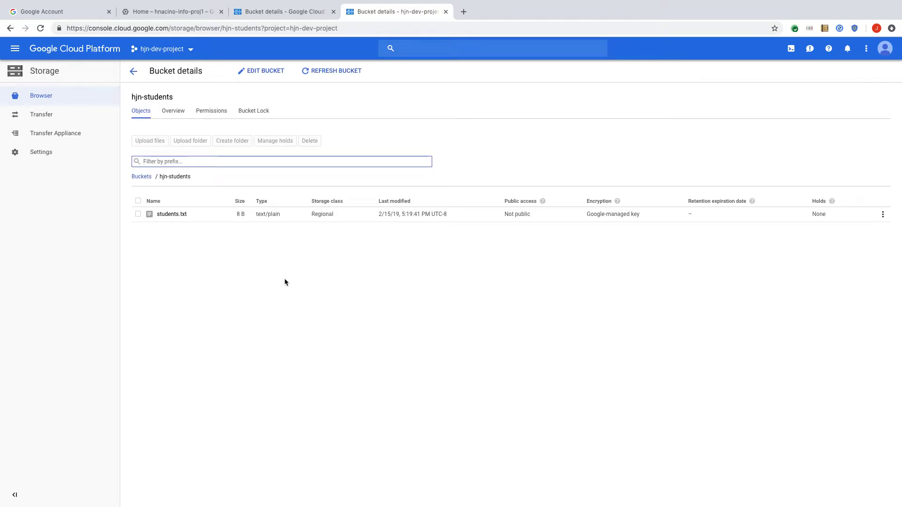
{"action": "left_click", "coordinate": [133, 71]}
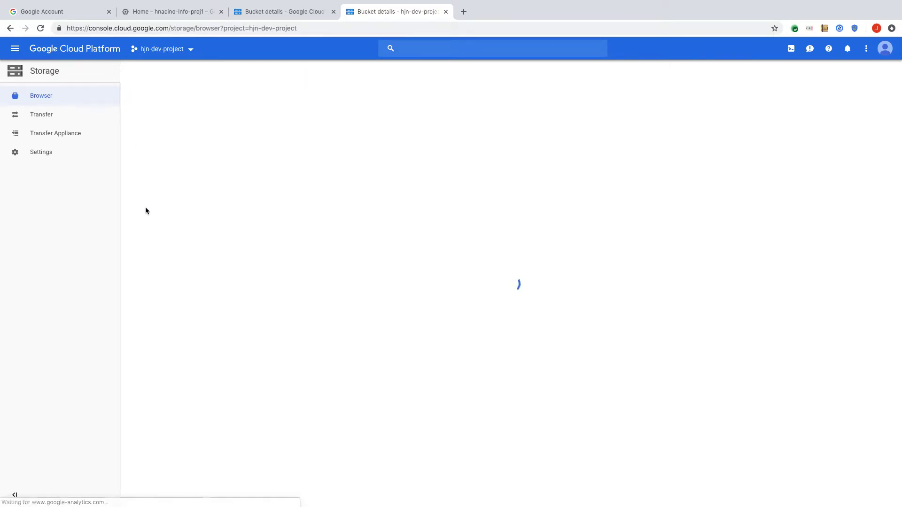
{"action": "left_click", "coordinate": [165, 198]}
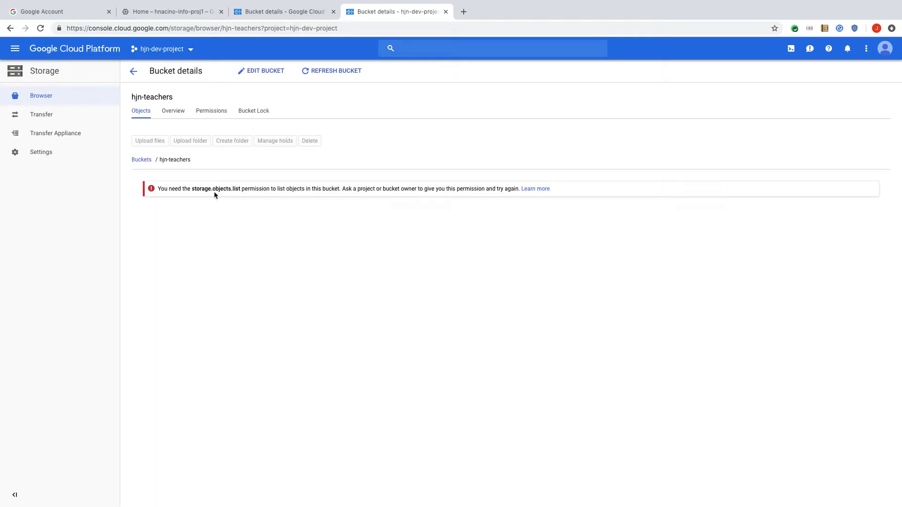
{"action": "left_click", "coordinate": [134, 71]}
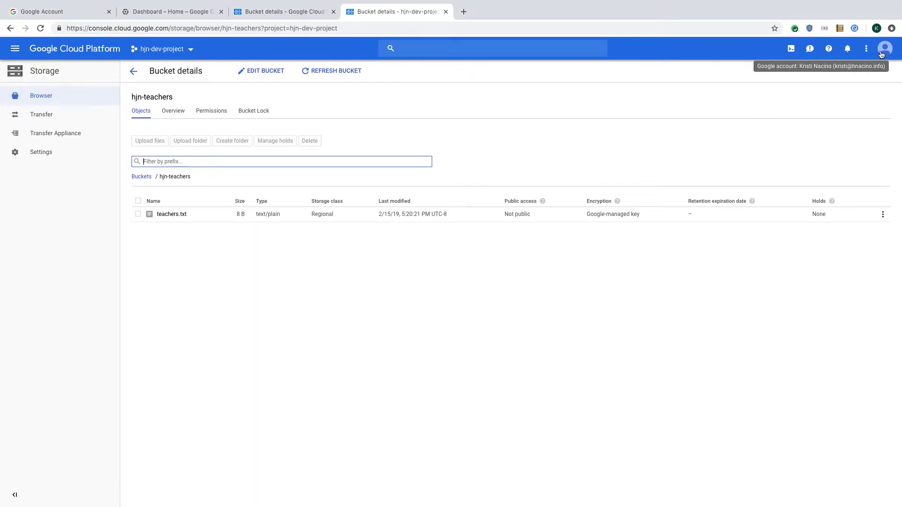
Step: As the teacher, reload the buckets; hjn-students refuses listing while hjn-teachers shows teachers.txt
{"action": "left_click", "coordinate": [411, 294]}
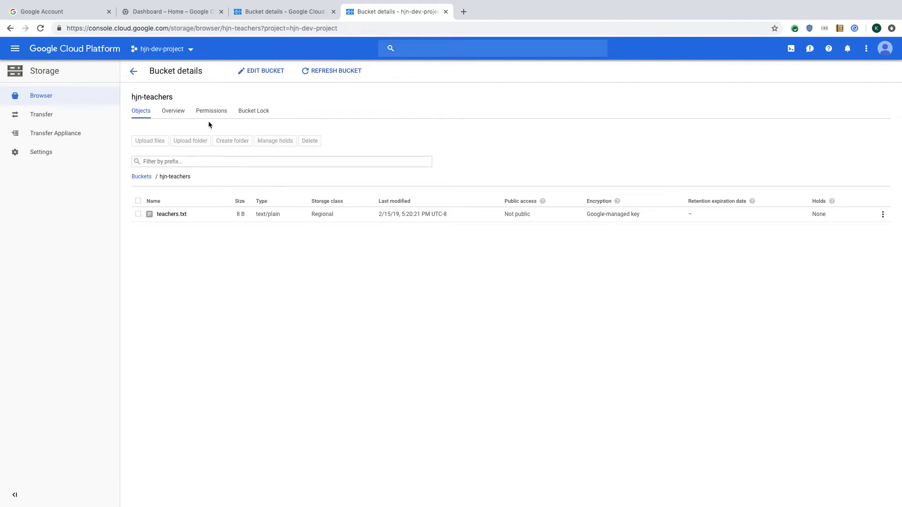
{"action": "left_click", "coordinate": [134, 74]}
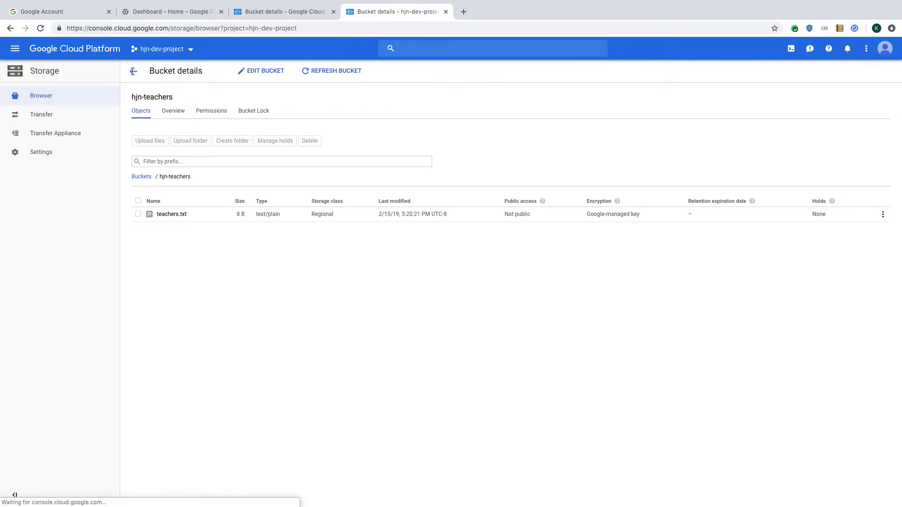
{"action": "left_click", "coordinate": [41, 29]}
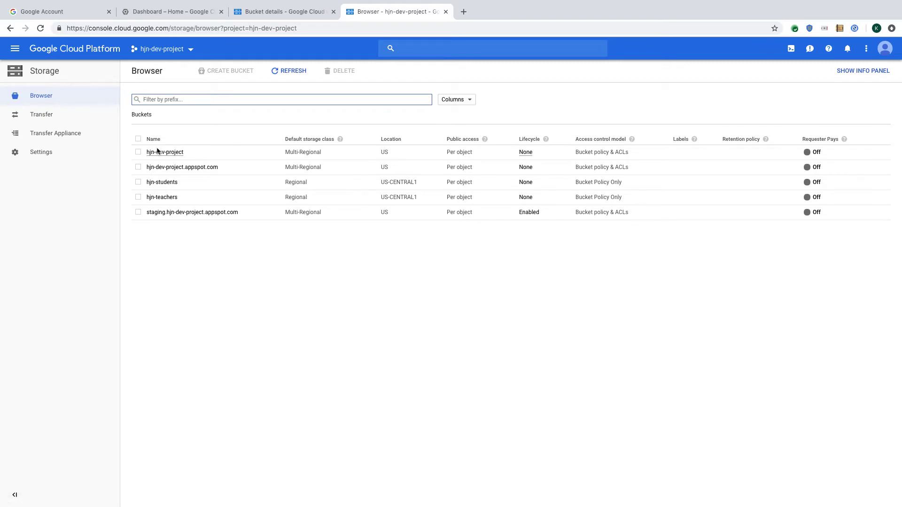
{"action": "left_click", "coordinate": [170, 184]}
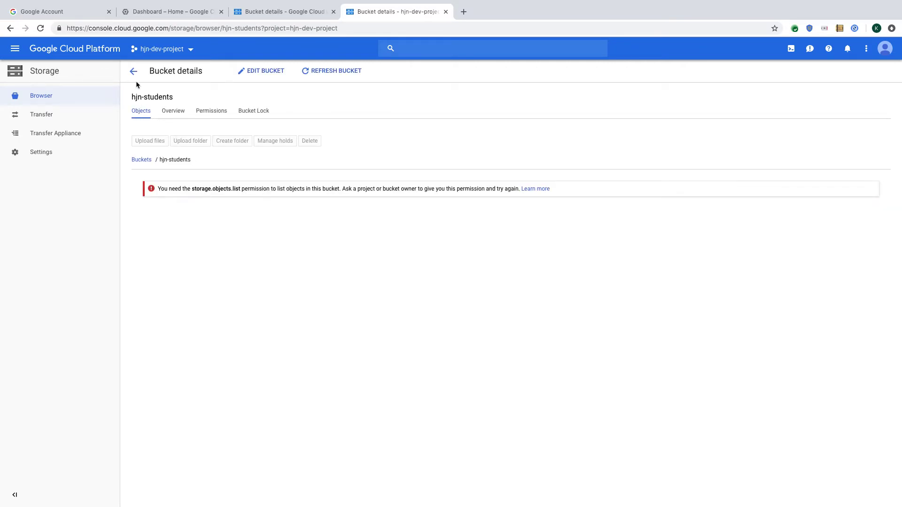
{"action": "left_click", "coordinate": [134, 72]}
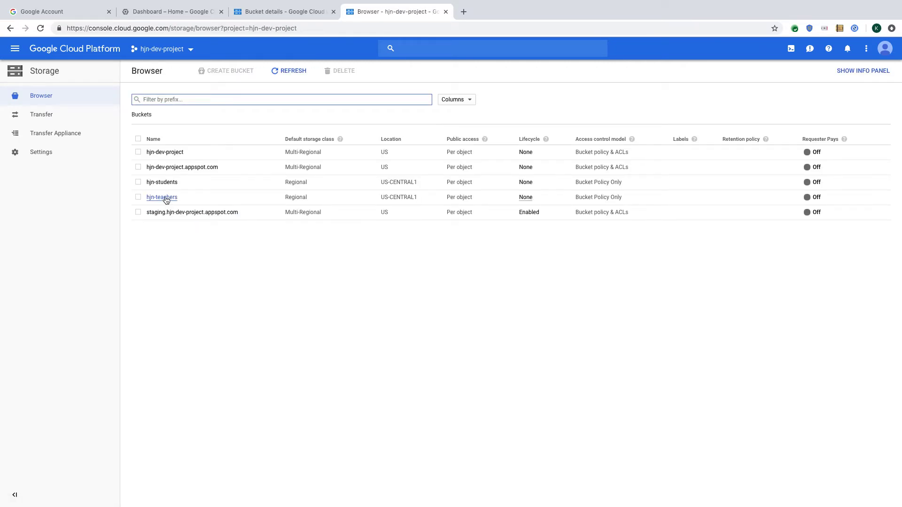
{"action": "left_click", "coordinate": [164, 197]}
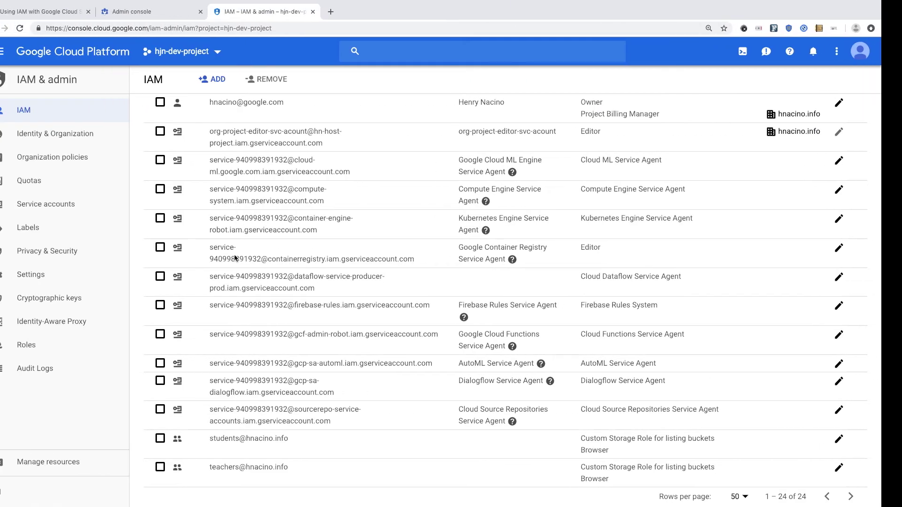
Step: Return to the slides and scroll up to the Use Case students/teachers Allow/Deny bucket table
{"action": "left_click", "coordinate": [64, 15]}
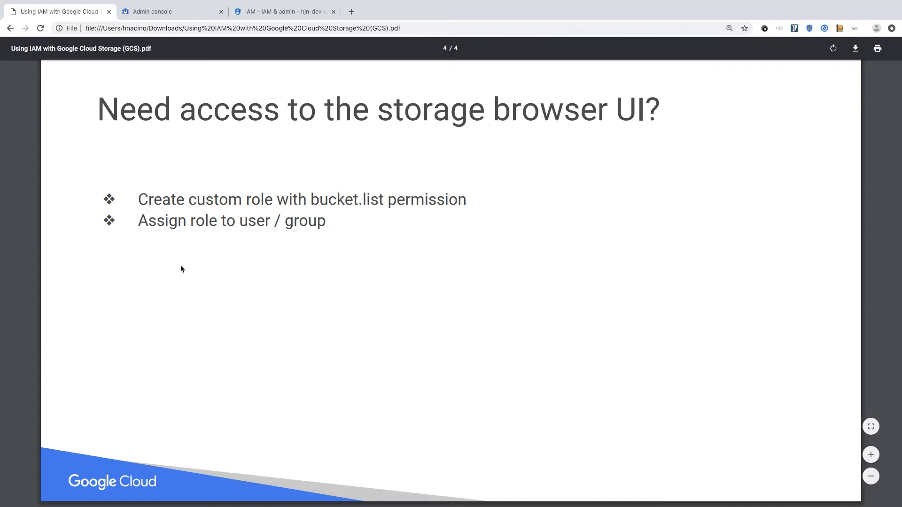
{"action": "scroll", "coordinate": [181, 269], "scroll_direction": "up", "scroll_amount": 7}
{"action": "scroll", "coordinate": [181, 269], "scroll_direction": "up", "scroll_amount": 10}
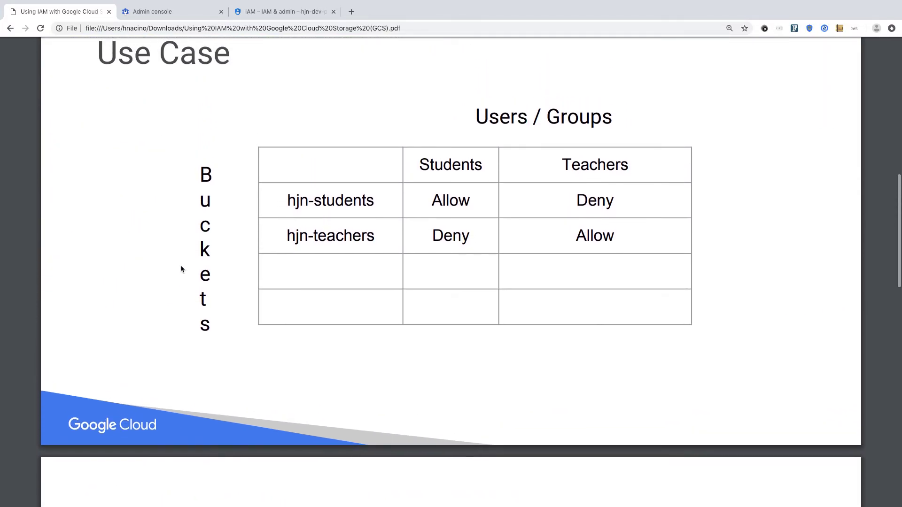
{"action": "scroll", "coordinate": [182, 268], "scroll_direction": "up", "scroll_amount": 1}
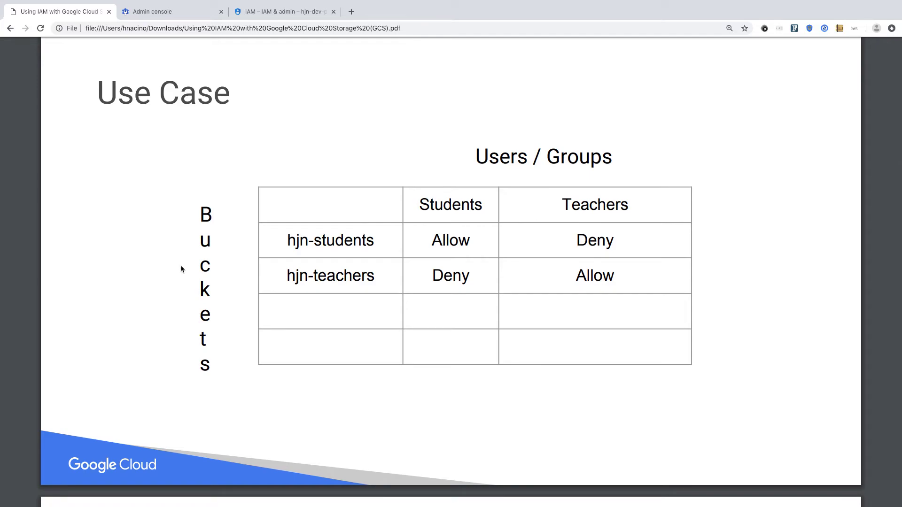